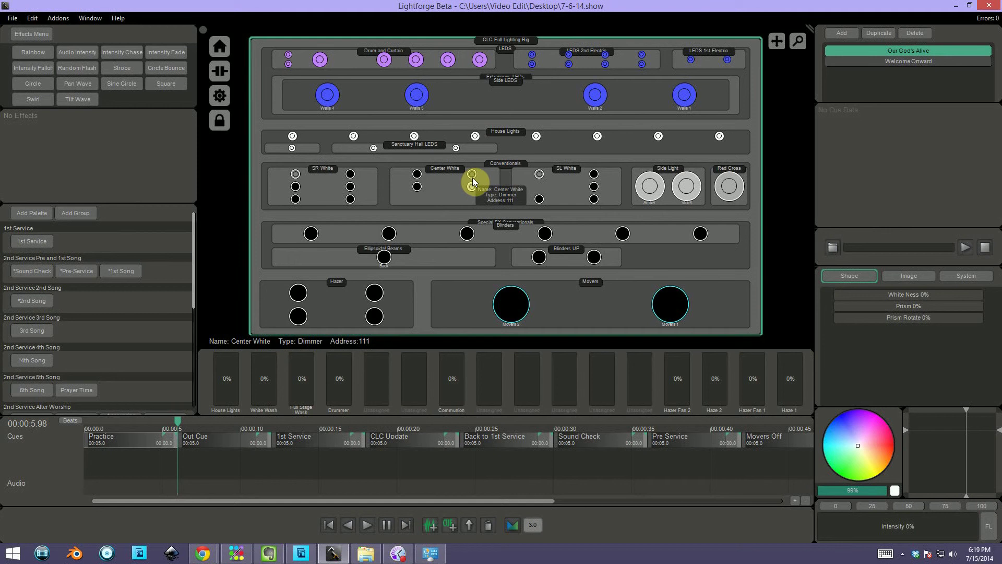
{"action": "scroll", "coordinate": [481, 177], "scroll_direction": "up", "scroll_amount": 1}
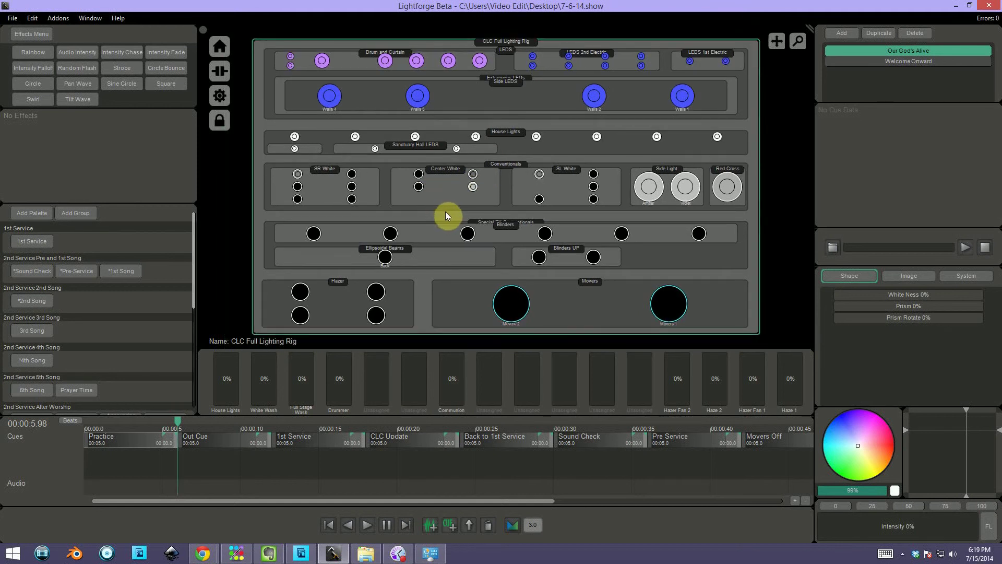
{"action": "scroll", "coordinate": [446, 213], "scroll_direction": "down", "scroll_amount": 1}
{"action": "scroll", "coordinate": [448, 213], "scroll_direction": "up", "scroll_amount": 3}
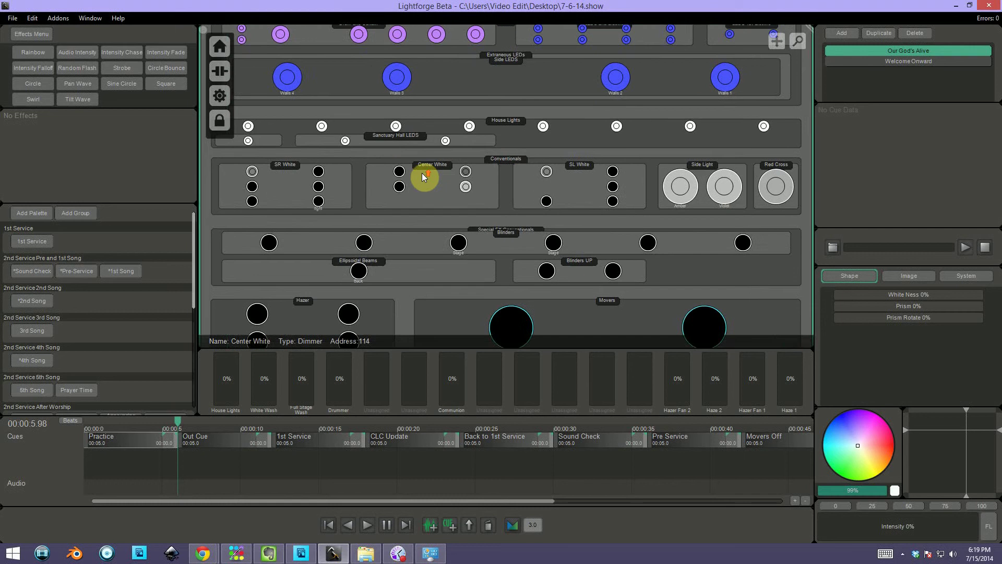
{"action": "scroll", "coordinate": [399, 105], "scroll_direction": "down", "scroll_amount": 3}
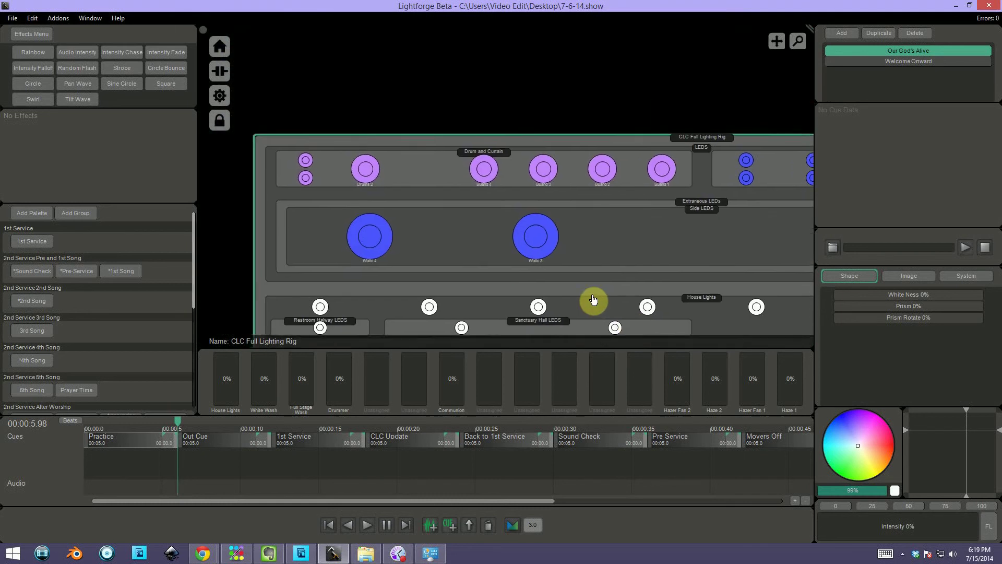
Step: Select Drums 2, Drum FX and the four remaining large LED fixtures of the Drum and Curtain group one after another
{"action": "left_click", "coordinate": [340, 127]}
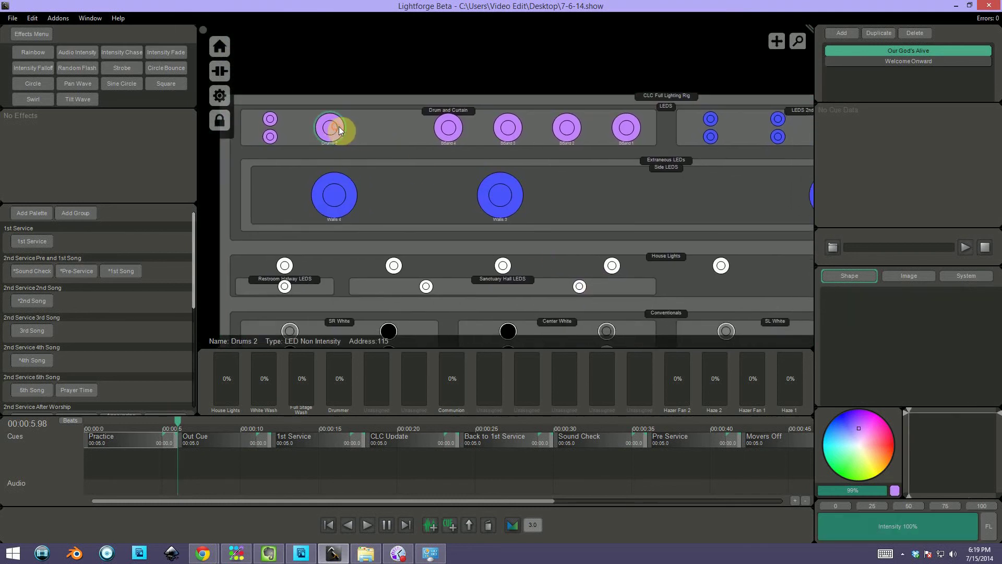
{"action": "left_click", "coordinate": [273, 135]}
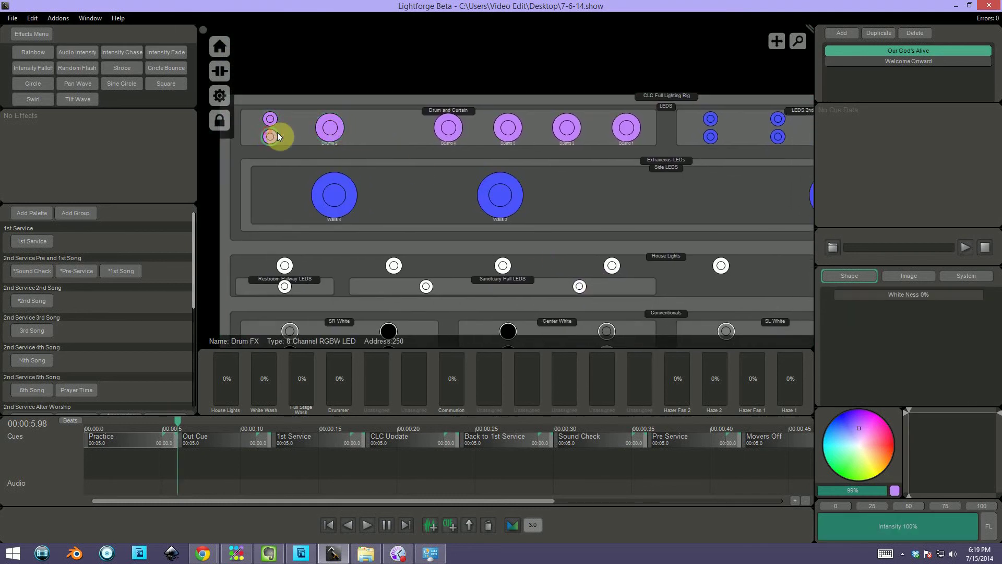
{"action": "left_click", "coordinate": [455, 130]}
{"action": "left_click", "coordinate": [503, 130]}
{"action": "left_click", "coordinate": [567, 129]}
{"action": "left_click", "coordinate": [626, 128]}
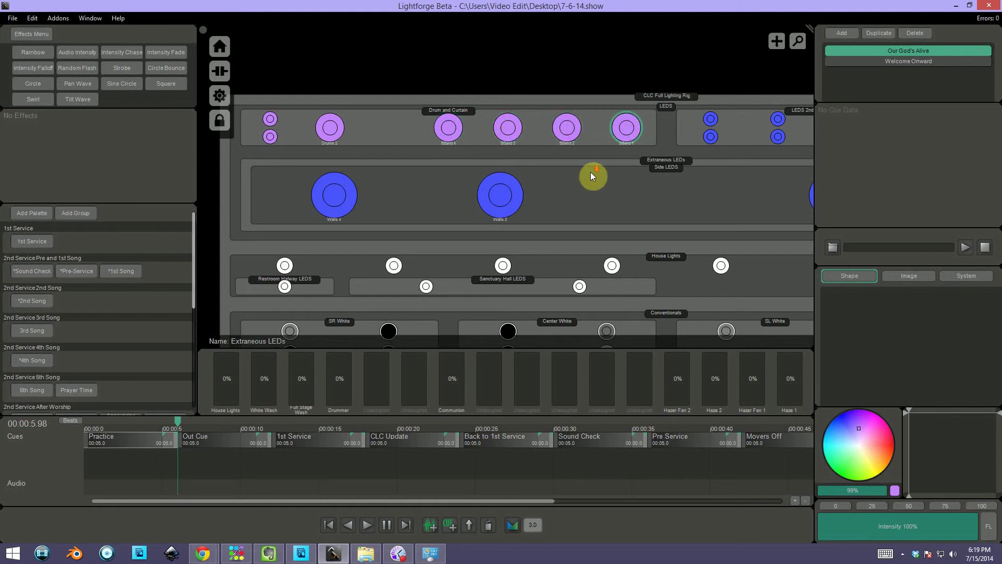
Step: Select the LEDS 2nd Electric and LEDS 1st Electric groups together
{"action": "scroll", "coordinate": [591, 176], "scroll_direction": "down", "scroll_amount": 3}
{"action": "scroll", "coordinate": [618, 185], "scroll_direction": "up", "scroll_amount": 1}
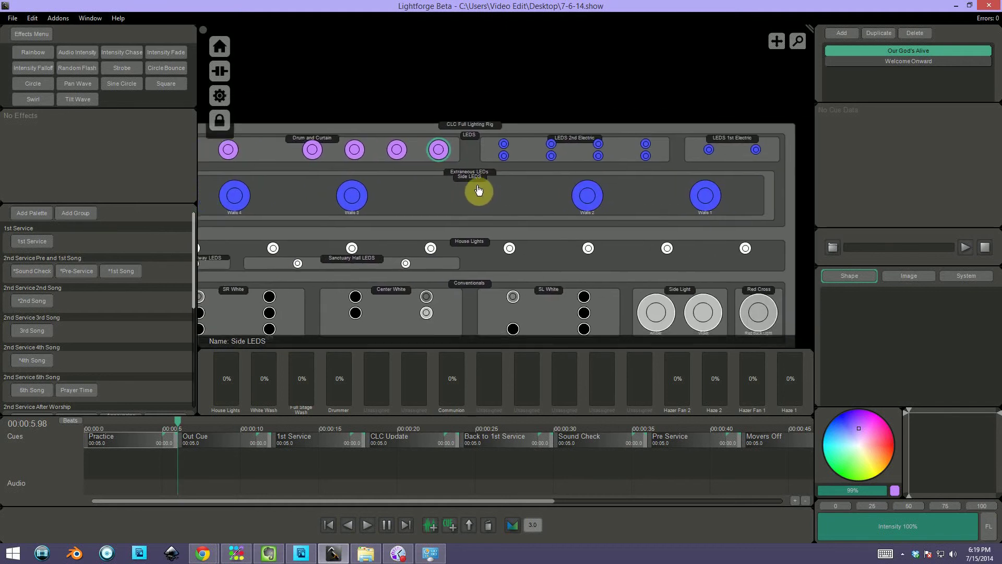
{"action": "left_click", "coordinate": [507, 186]}
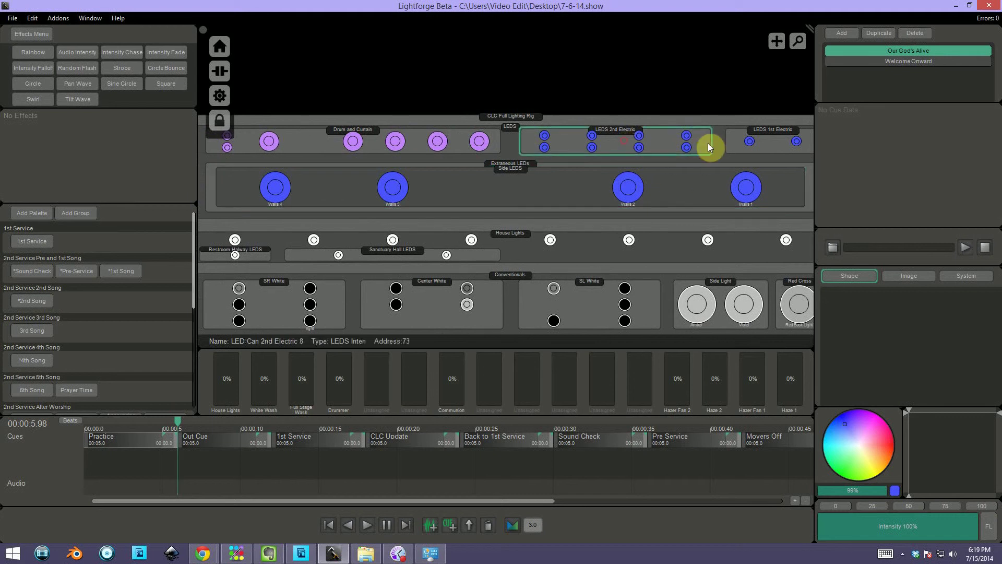
{"action": "left_click", "coordinate": [772, 143]}
{"action": "scroll", "coordinate": [658, 248], "scroll_direction": "down", "scroll_amount": 3}
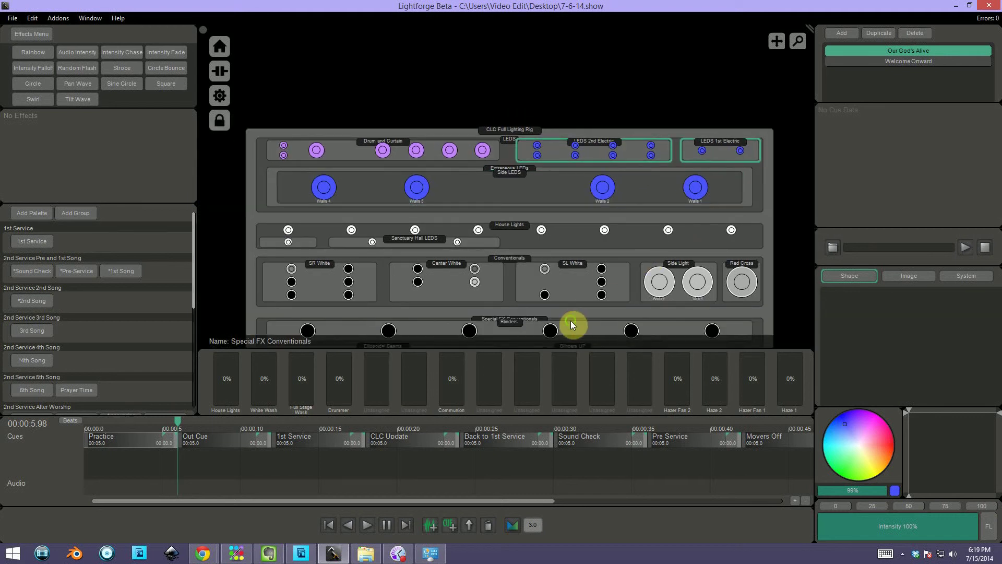
Step: Select the Sanctuary Hall LEDS, Restroom Hallway LEDS and Conventionals groups in turn
{"action": "left_click_drag", "start_coordinate": [573, 324], "coordinate": [586, 208]}
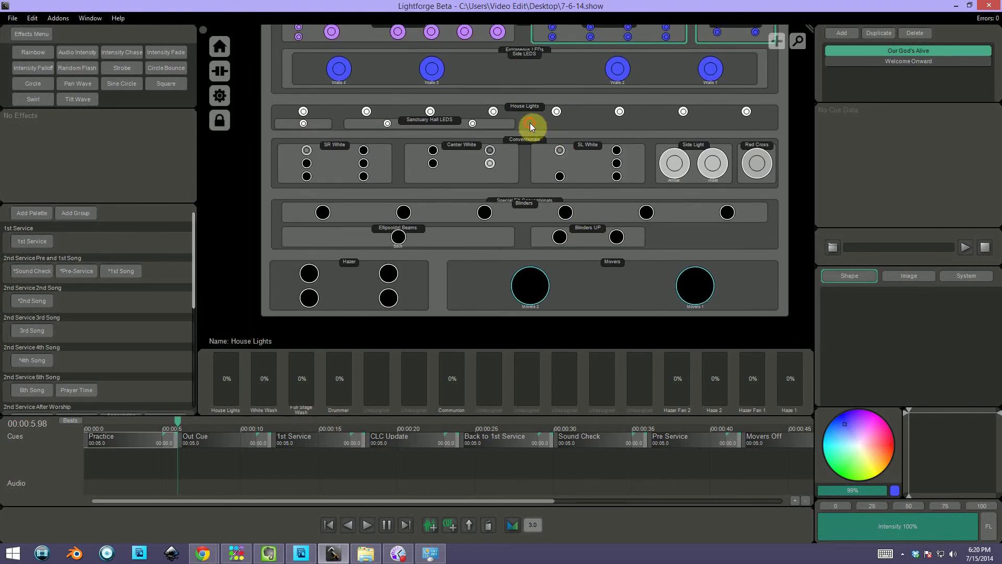
{"action": "left_click", "coordinate": [502, 125]}
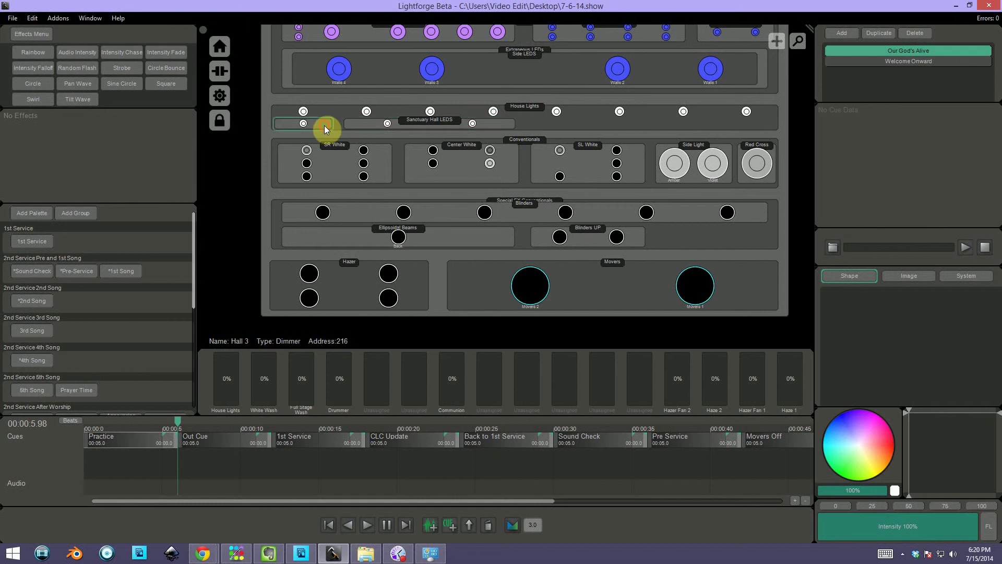
{"action": "left_click", "coordinate": [324, 125]}
{"action": "left_click", "coordinate": [402, 156]}
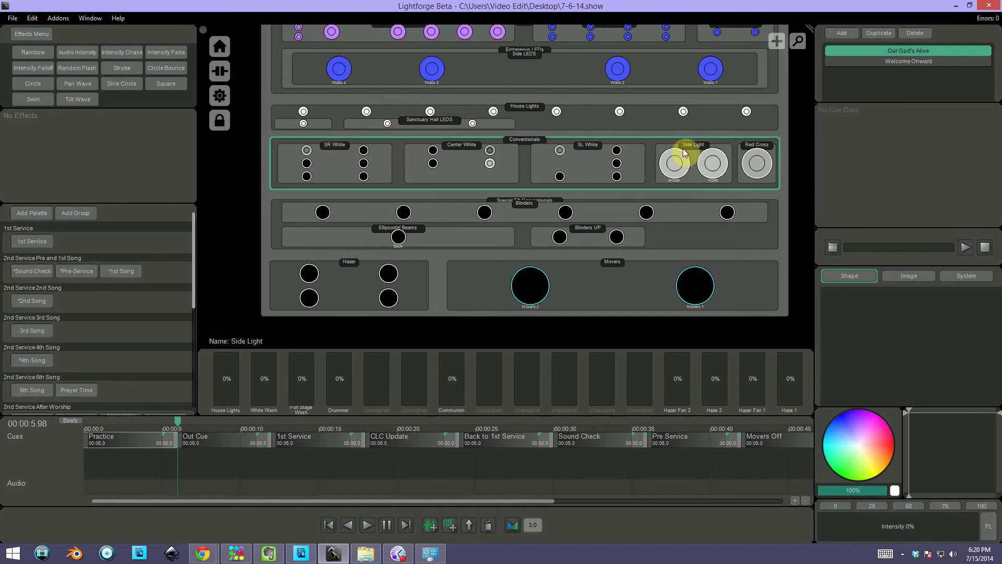
Step: Select the Blinders, Ellipsoidal Beams, Blinders UP, Movers and Hazer groups one after another
{"action": "left_click", "coordinate": [531, 206]}
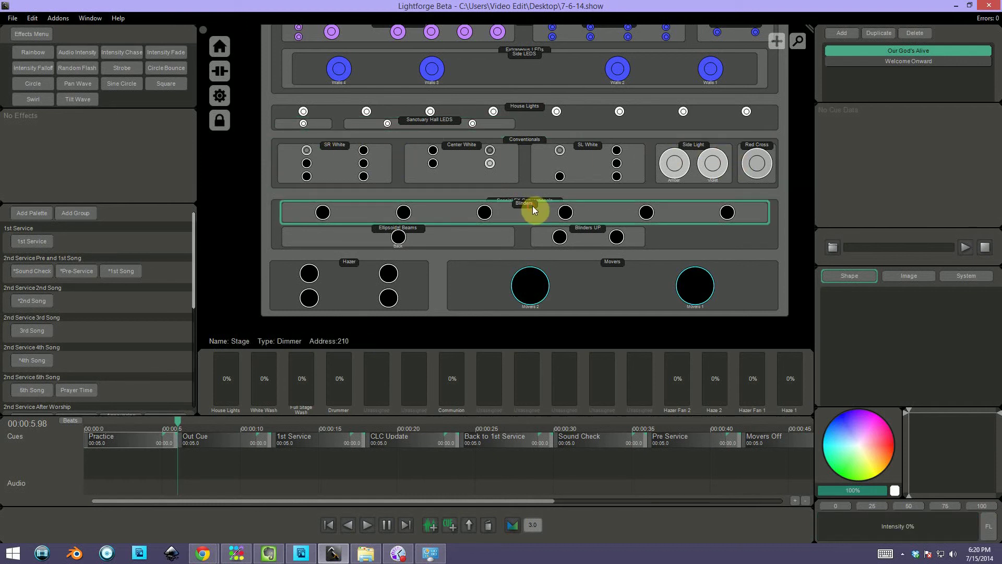
{"action": "left_click", "coordinate": [443, 232]}
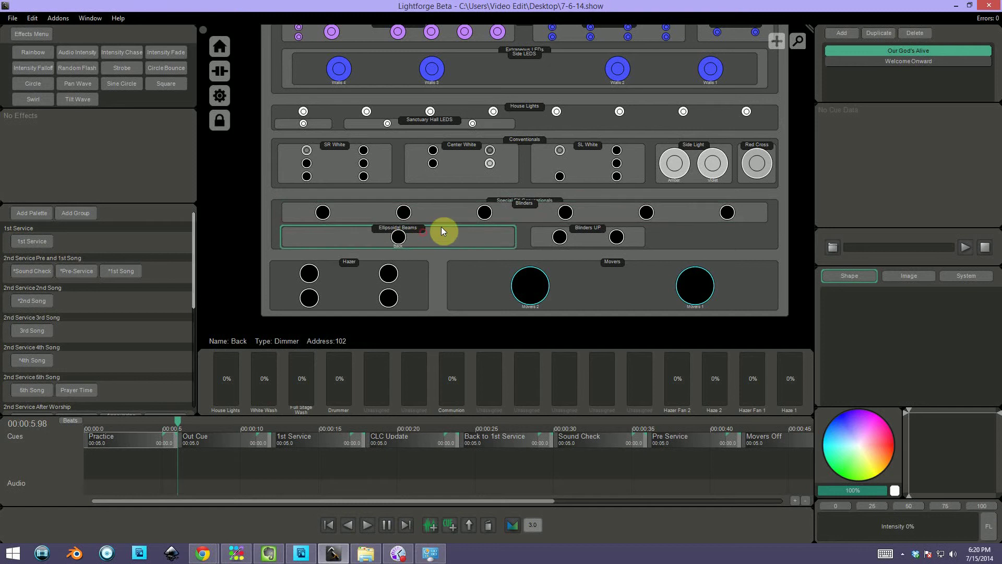
{"action": "left_click", "coordinate": [594, 233]}
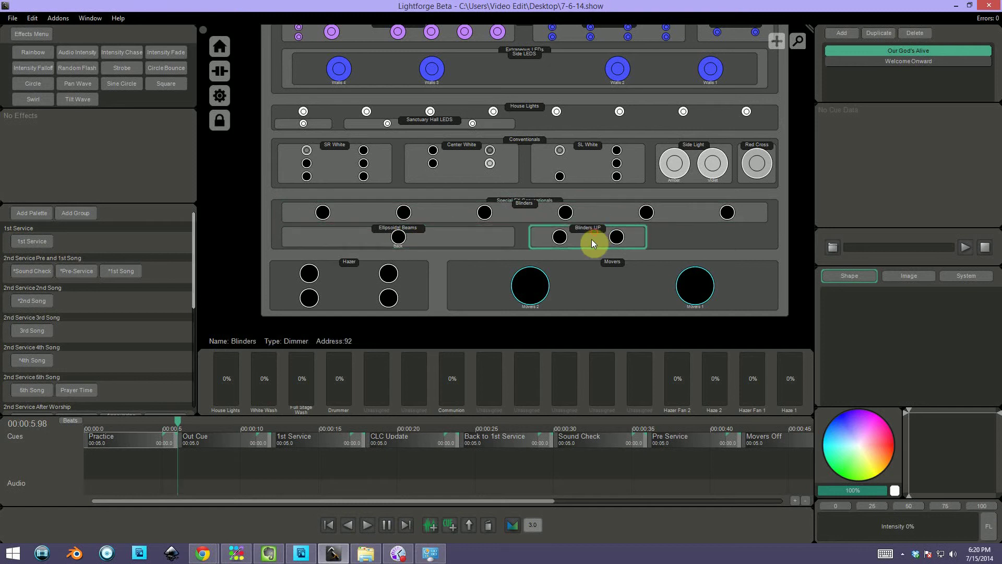
{"action": "left_click", "coordinate": [615, 279]}
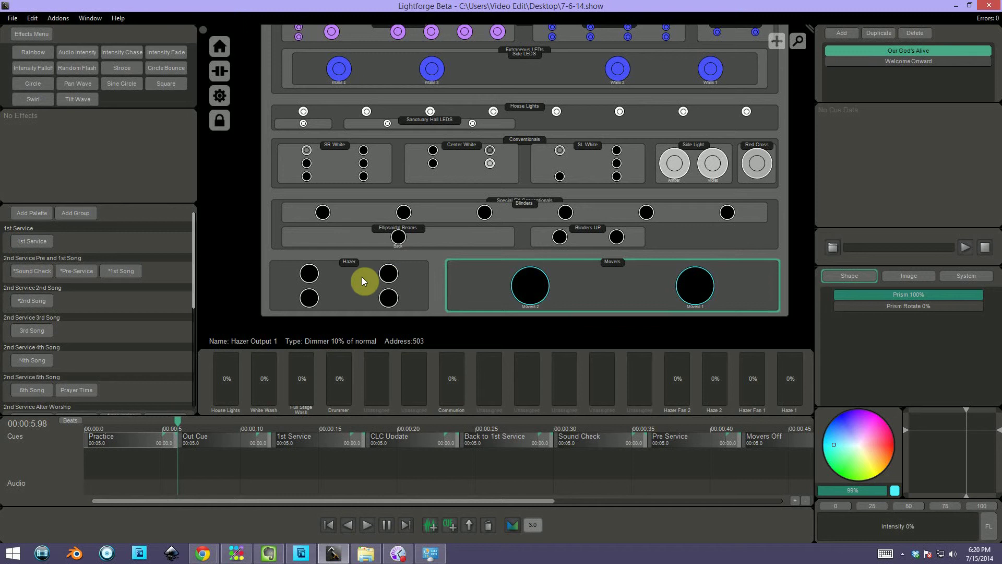
{"action": "left_click", "coordinate": [354, 288]}
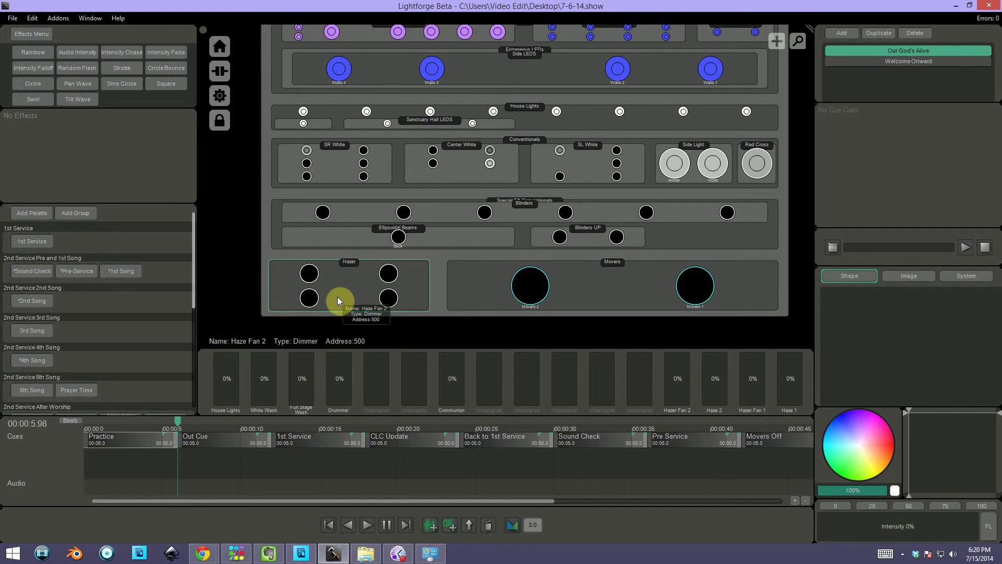
{"action": "scroll", "coordinate": [603, 272], "scroll_direction": "down", "scroll_amount": 1}
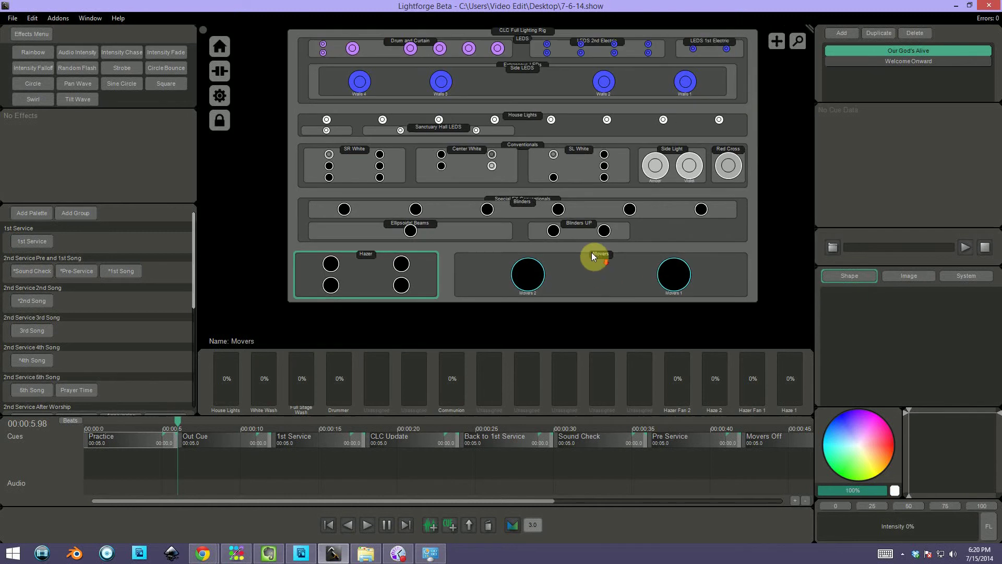
{"action": "scroll", "coordinate": [573, 151], "scroll_direction": "down", "scroll_amount": 2}
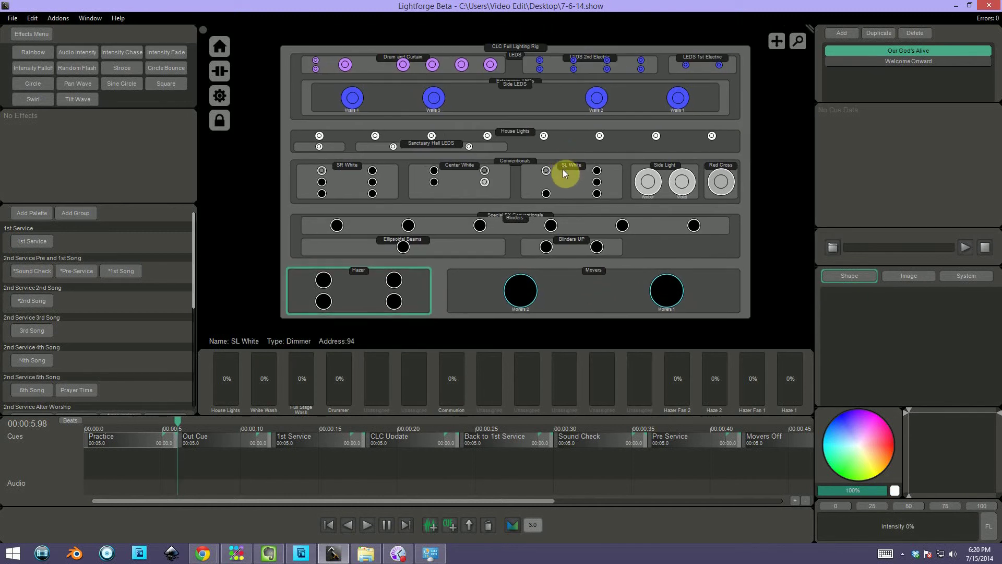
{"action": "scroll", "coordinate": [569, 182], "scroll_direction": "up", "scroll_amount": 4}
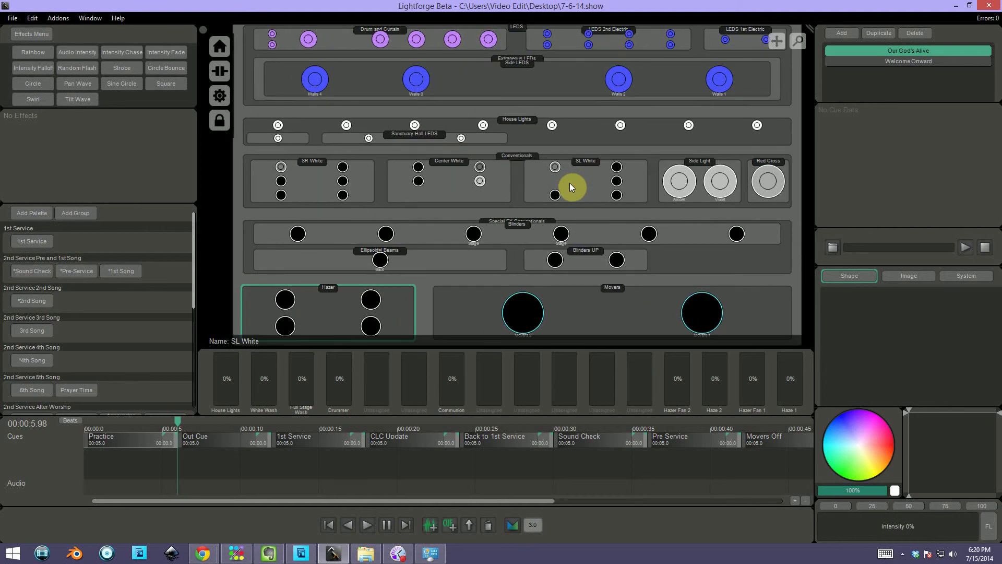
{"action": "scroll", "coordinate": [580, 205], "scroll_direction": "down", "scroll_amount": 3}
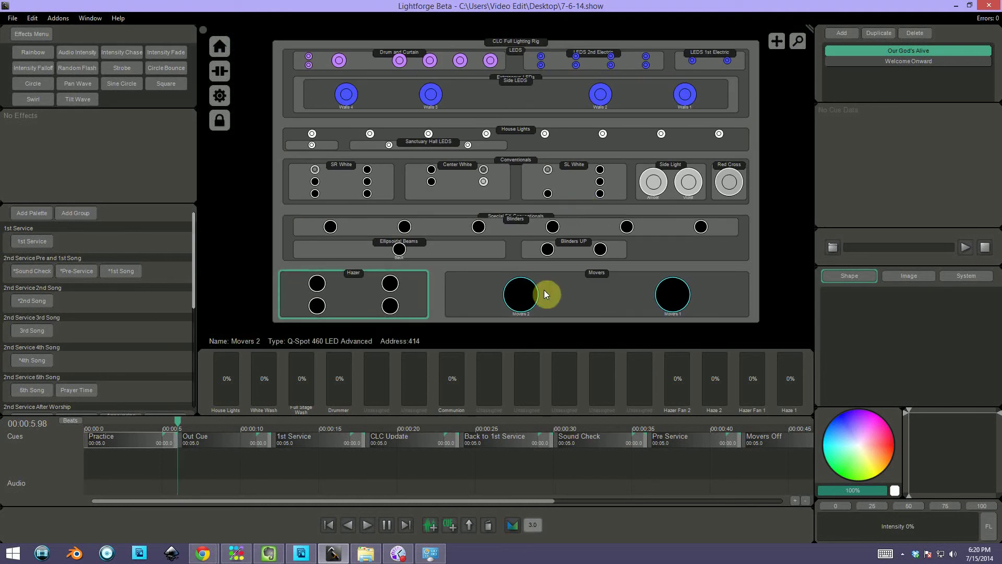
Step: Select Movers 2, the Movers group, Movers 1 and the whole CLC Full Lighting Rig in turn to compare individual and group selection
{"action": "left_click", "coordinate": [533, 296]}
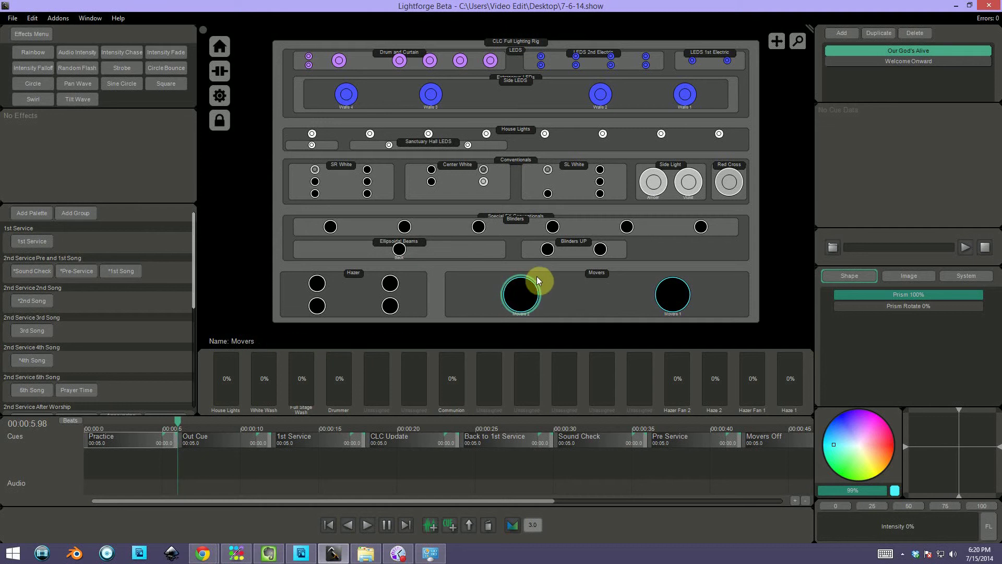
{"action": "left_click", "coordinate": [590, 282]}
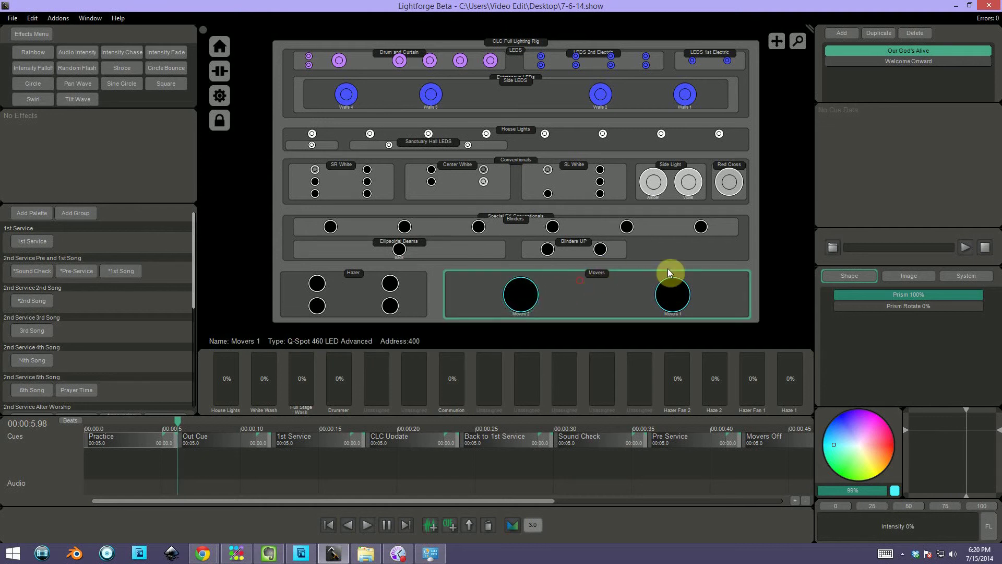
{"action": "left_click", "coordinate": [662, 269]}
{"action": "left_click", "coordinate": [635, 299]}
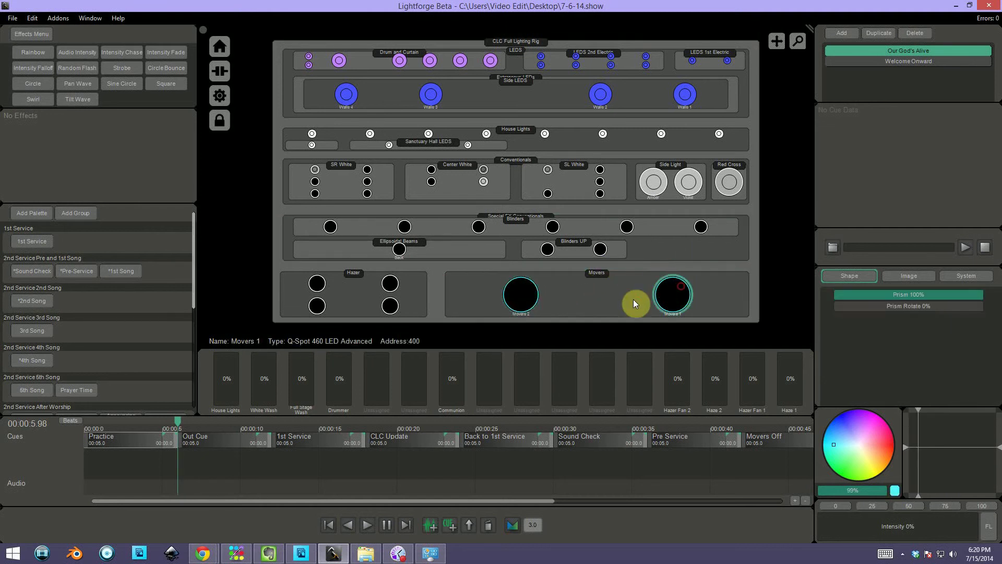
{"action": "left_click", "coordinate": [614, 258]}
{"action": "left_click", "coordinate": [612, 250]}
{"action": "left_click", "coordinate": [607, 262]}
{"action": "left_click", "coordinate": [607, 269]}
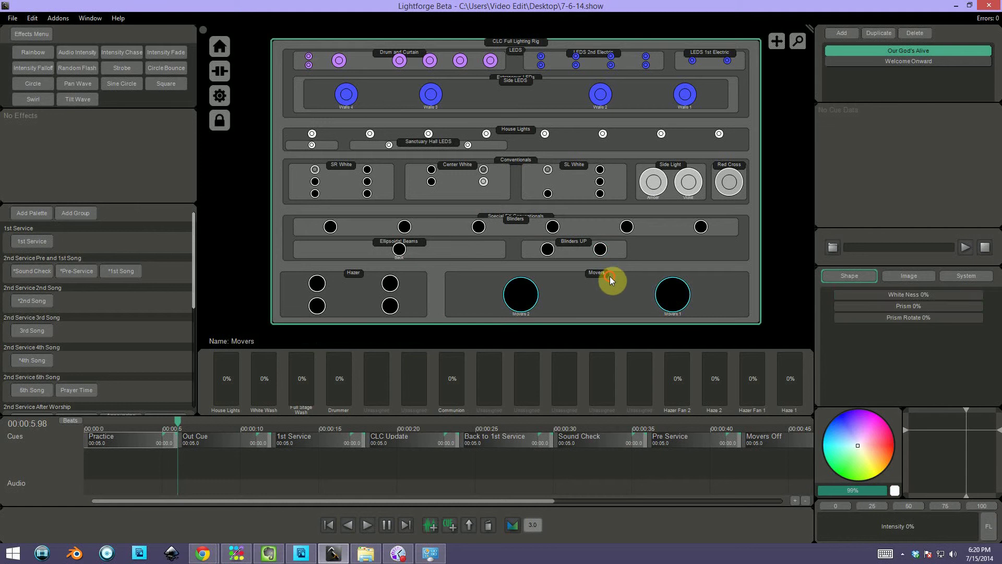
{"action": "left_click", "coordinate": [609, 277]}
Step: Select only the Movers 2 fixture and look through its System, Image and Shape attributes
{"action": "left_click", "coordinate": [537, 295]}
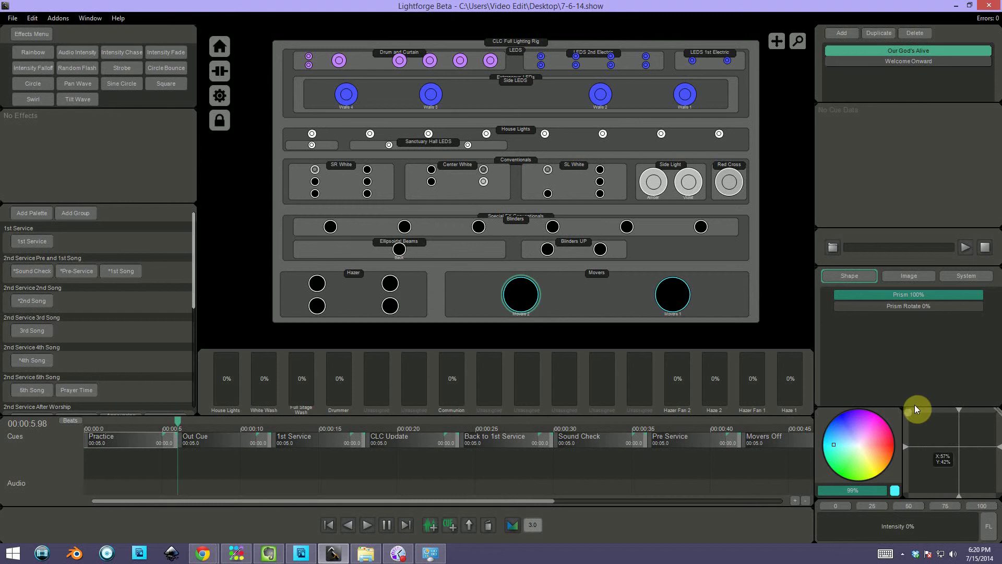
{"action": "left_click", "coordinate": [911, 277]}
{"action": "left_click", "coordinate": [955, 278]}
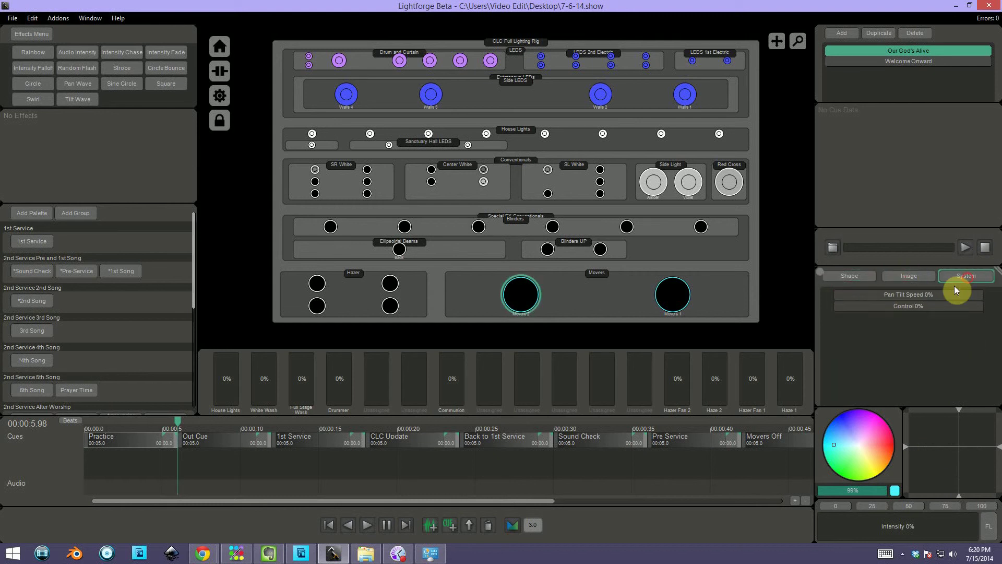
{"action": "left_click", "coordinate": [903, 278]}
{"action": "left_click", "coordinate": [847, 278]}
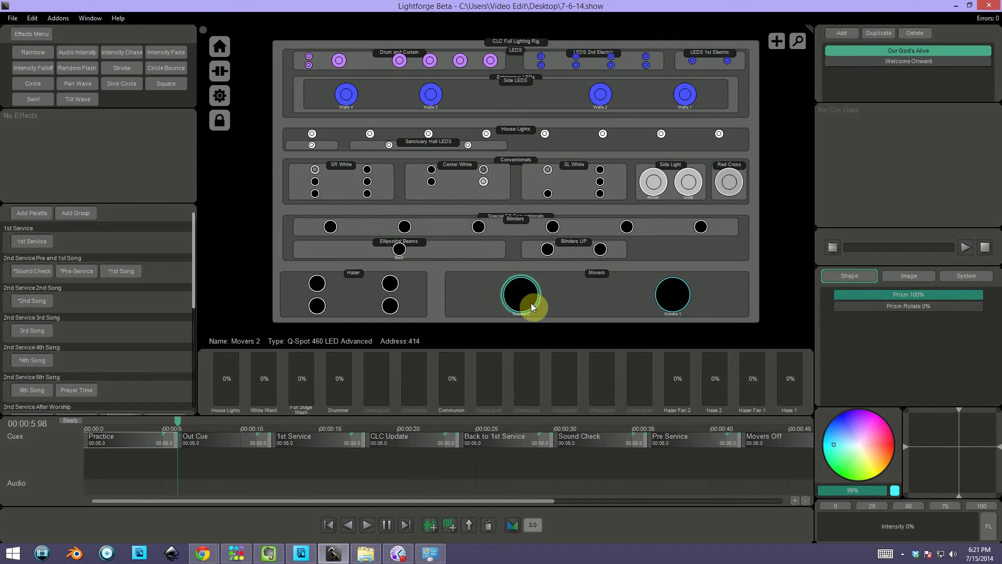
Step: Raise the intensity of Movers 2 to 100% and aim it at about X 44%, Y 39%
{"action": "left_click_drag", "start_coordinate": [828, 522], "coordinate": [998, 522]}
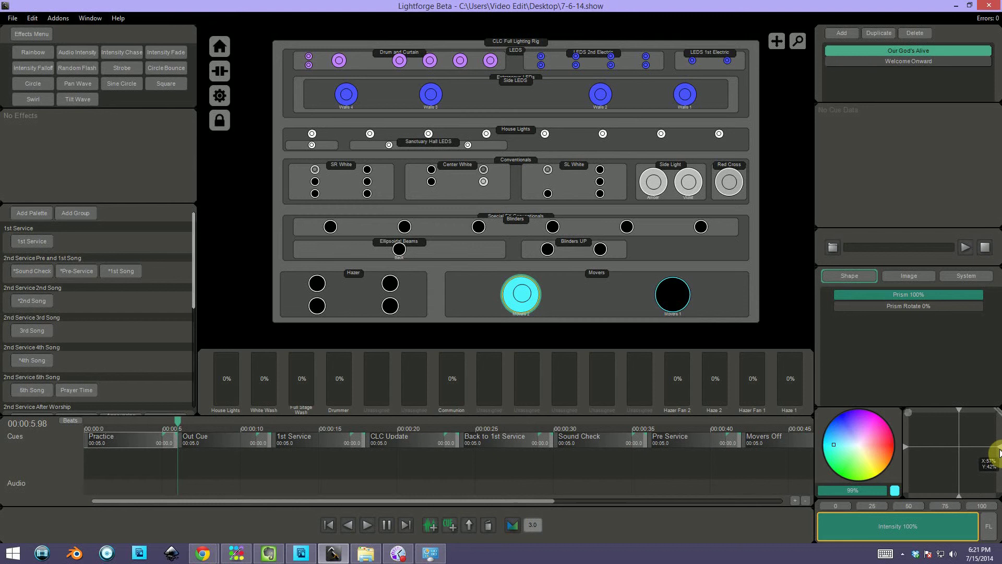
{"action": "mouse_move", "coordinate": [998, 452]}
{"action": "left_mouse_down"}
{"action": "mouse_move", "coordinate": [993, 443]}
{"action": "mouse_move", "coordinate": [986, 469]}
{"action": "mouse_move", "coordinate": [991, 441]}
{"action": "left_mouse_up"}
{"action": "left_click", "coordinate": [964, 447]}
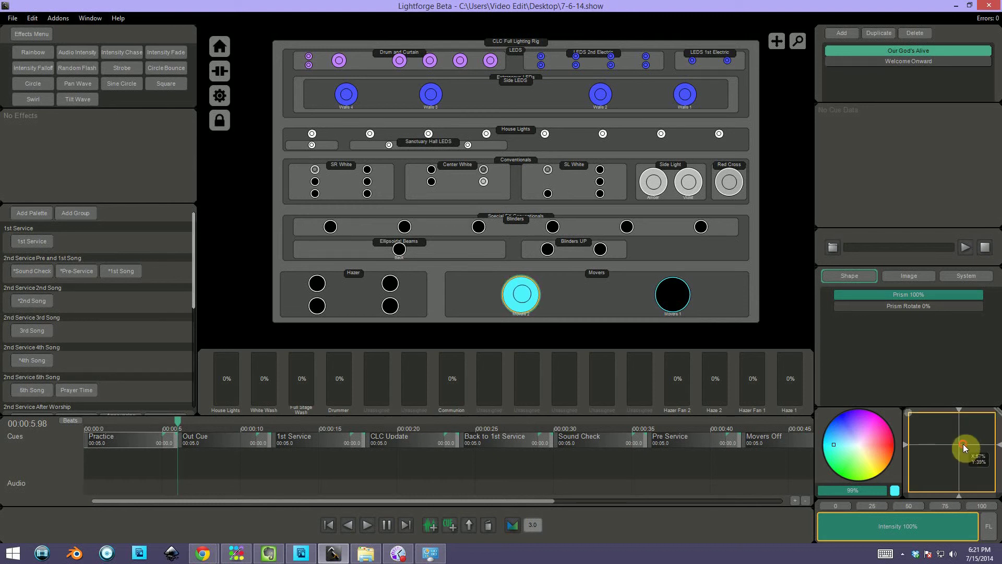
{"action": "mouse_move", "coordinate": [957, 409]}
{"action": "left_mouse_down"}
{"action": "mouse_move", "coordinate": [934, 411]}
{"action": "mouse_move", "coordinate": [947, 415]}
{"action": "left_mouse_up"}
Step: Change the colour of Movers 2 to sky blue and shift its pan and tilt position
{"action": "mouse_move", "coordinate": [846, 443]}
{"action": "left_mouse_down"}
{"action": "mouse_move", "coordinate": [851, 419]}
{"action": "mouse_move", "coordinate": [841, 436]}
{"action": "left_mouse_up"}
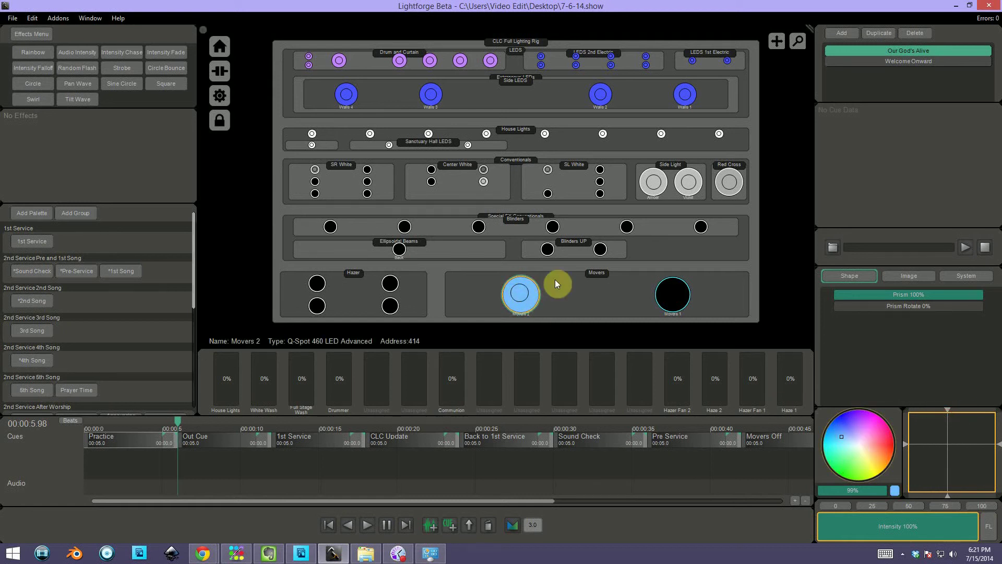
{"action": "mouse_move", "coordinate": [869, 444]}
{"action": "left_mouse_down"}
{"action": "mouse_move", "coordinate": [862, 410]}
{"action": "mouse_move", "coordinate": [879, 467]}
{"action": "mouse_move", "coordinate": [835, 452]}
{"action": "mouse_move", "coordinate": [835, 434]}
{"action": "left_mouse_up"}
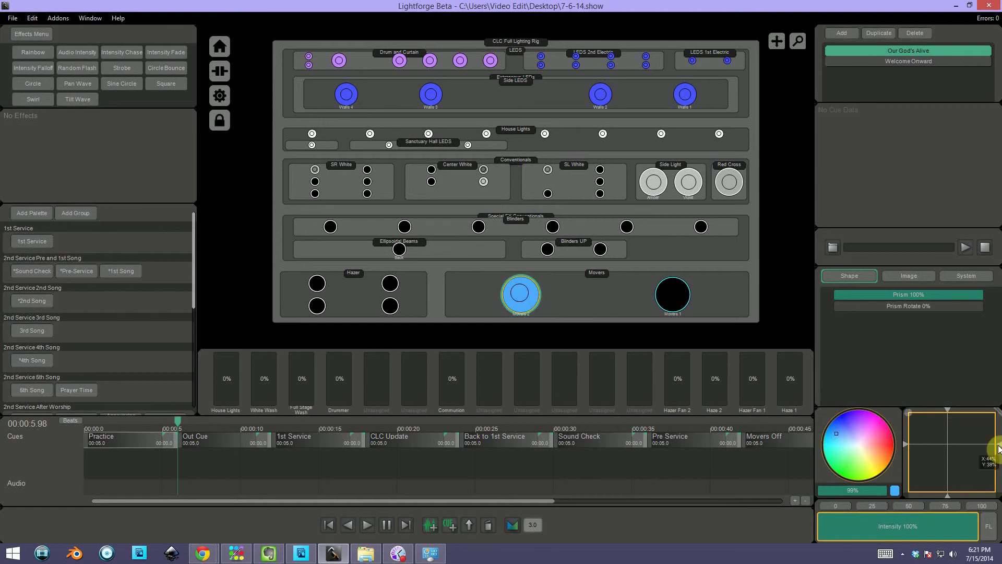
{"action": "mouse_move", "coordinate": [994, 449]}
{"action": "left_mouse_down"}
{"action": "mouse_move", "coordinate": [995, 464]}
{"action": "mouse_move", "coordinate": [957, 409]}
{"action": "mouse_move", "coordinate": [949, 411]}
{"action": "mouse_move", "coordinate": [991, 414]}
{"action": "mouse_move", "coordinate": [881, 421]}
{"action": "mouse_move", "coordinate": [972, 425]}
{"action": "left_mouse_up"}
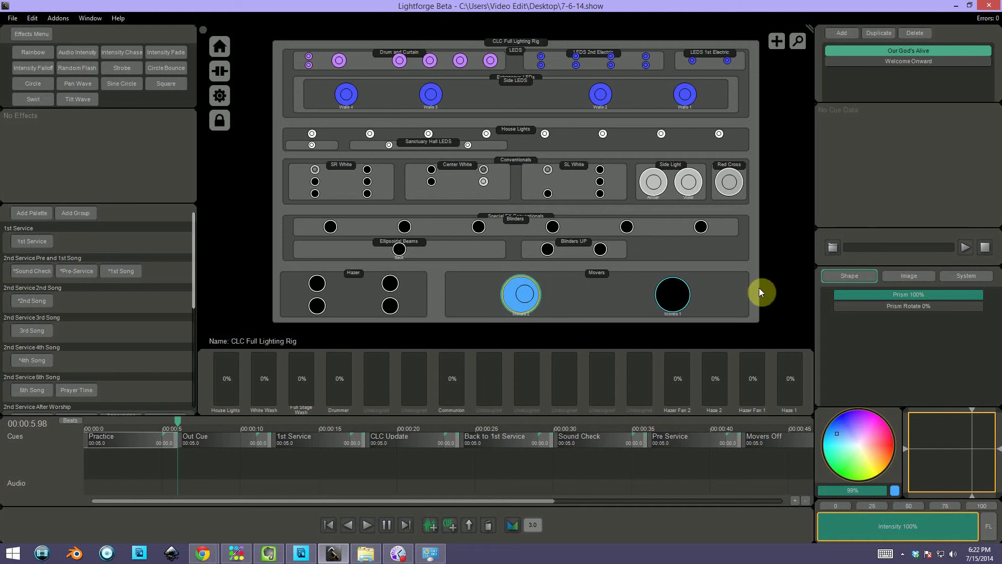
Step: Check the Image attributes of Movers 2, ending on its Shape attributes
{"action": "left_click", "coordinate": [904, 276]}
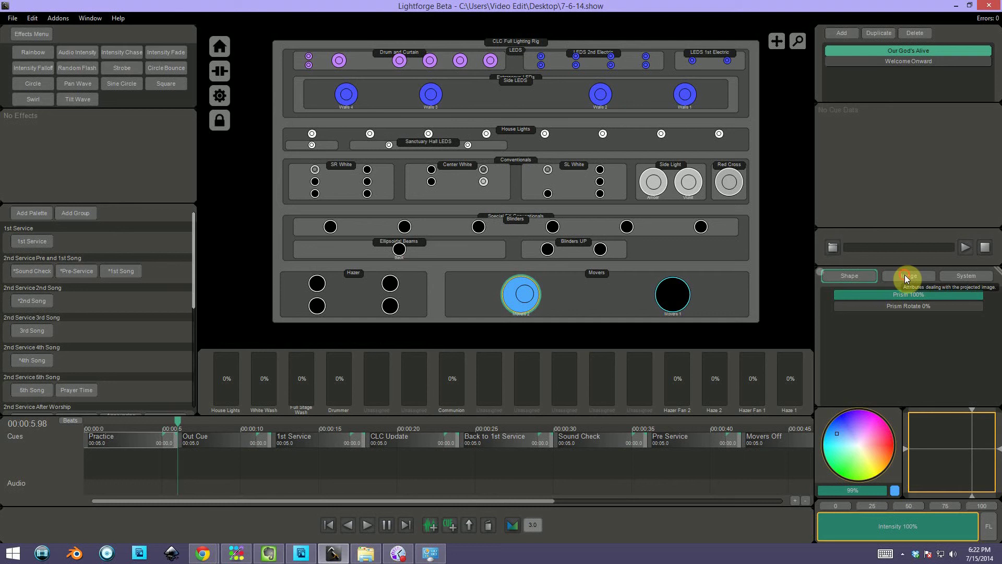
{"action": "left_click", "coordinate": [868, 280]}
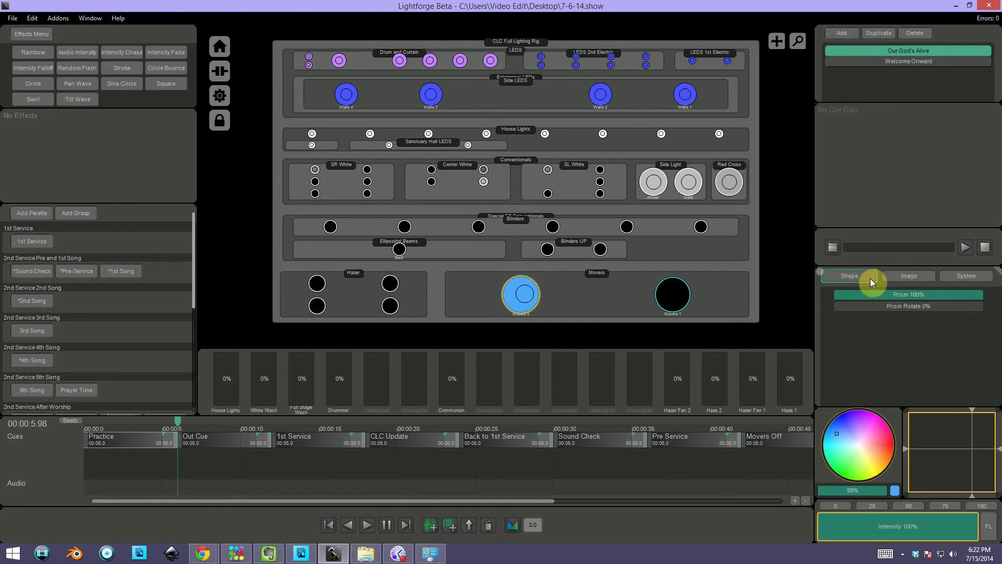
Step: Set Prism to 100% and Prism Rotate to 0% for Movers 2, and look through its Image, System and Shape attributes
{"action": "left_click_drag", "start_coordinate": [865, 295], "coordinate": [989, 294]}
{"action": "left_click_drag", "start_coordinate": [905, 306], "coordinate": [841, 305]}
{"action": "left_click", "coordinate": [904, 275]}
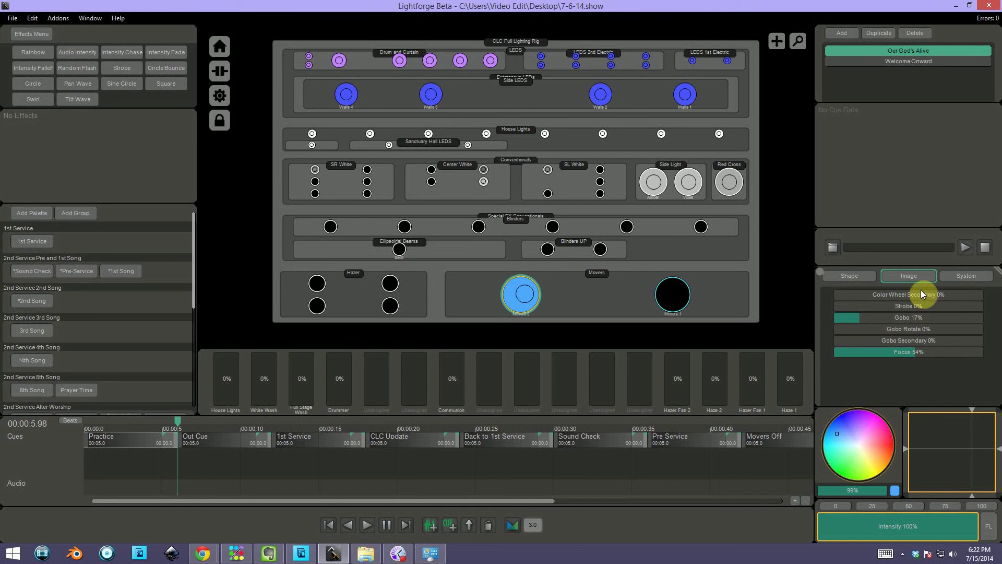
{"action": "left_click", "coordinate": [960, 277]}
{"action": "left_click", "coordinate": [888, 277]}
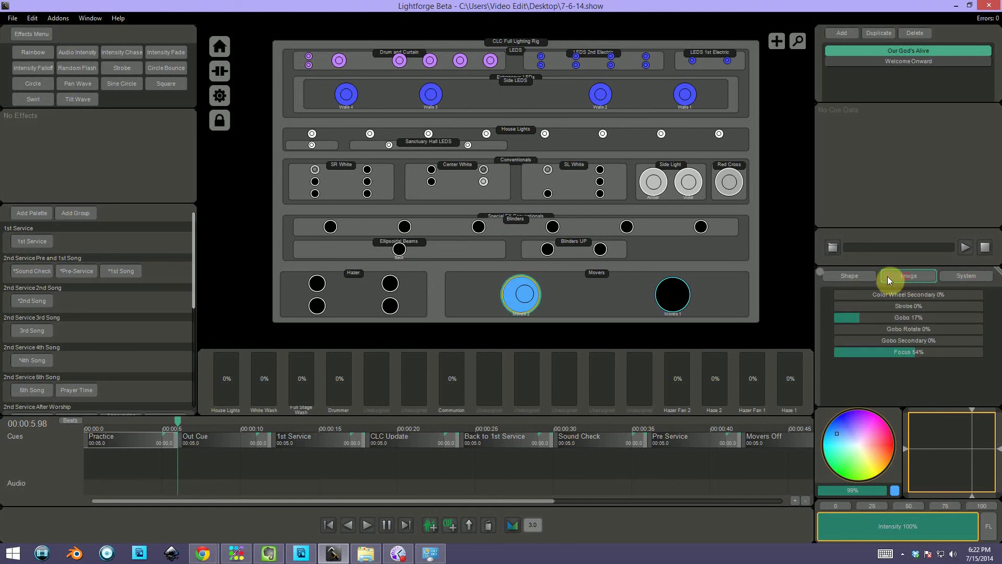
{"action": "left_click", "coordinate": [859, 277]}
Step: Set the Image attributes of Movers 2 to Gobo 45%, Gobo Secondary 61% and Focus 57%
{"action": "left_click", "coordinate": [921, 272]}
{"action": "left_click_drag", "start_coordinate": [859, 318], "coordinate": [887, 330]}
{"action": "left_click_drag", "start_coordinate": [966, 336], "coordinate": [809, 345]}
{"action": "left_click", "coordinate": [909, 352]}
{"action": "left_click_drag", "start_coordinate": [887, 353], "coordinate": [918, 338]}
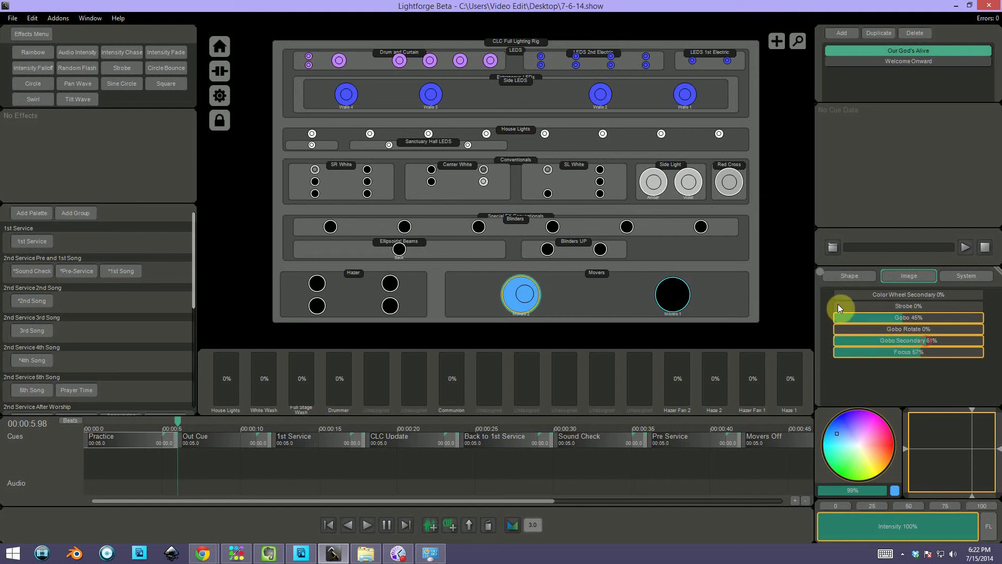
Step: Sweep the Color Wheel Secondary of Movers 2 through 36% and higher, and return it to 0%
{"action": "left_click_drag", "start_coordinate": [837, 304], "coordinate": [875, 294]}
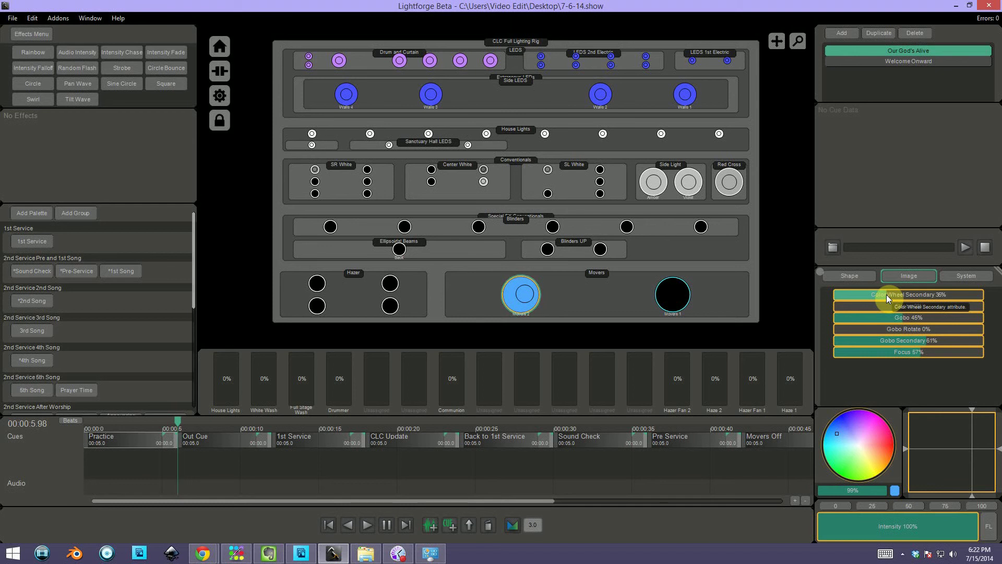
{"action": "left_click_drag", "start_coordinate": [886, 294], "coordinate": [952, 294]}
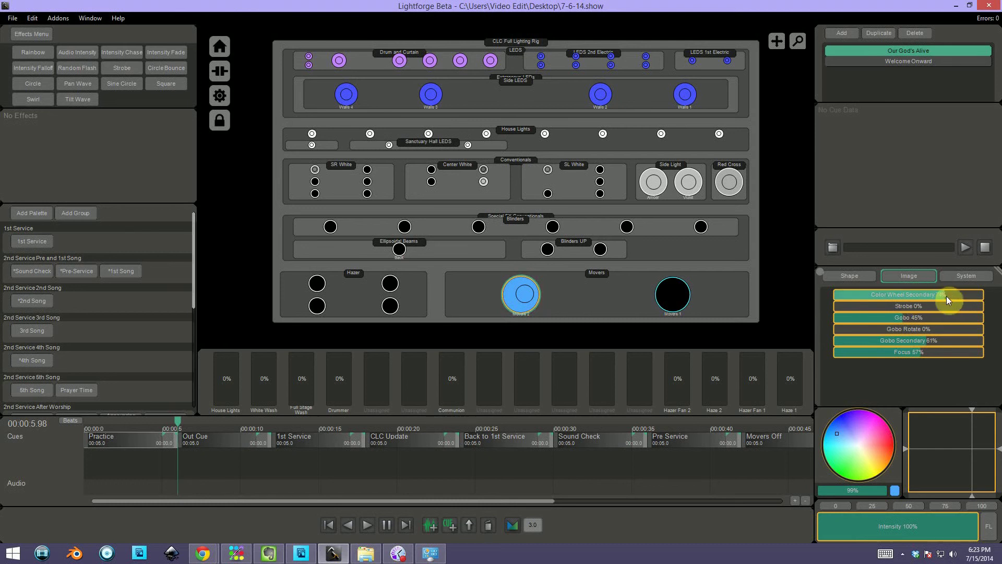
{"action": "left_click_drag", "start_coordinate": [953, 296], "coordinate": [784, 289]}
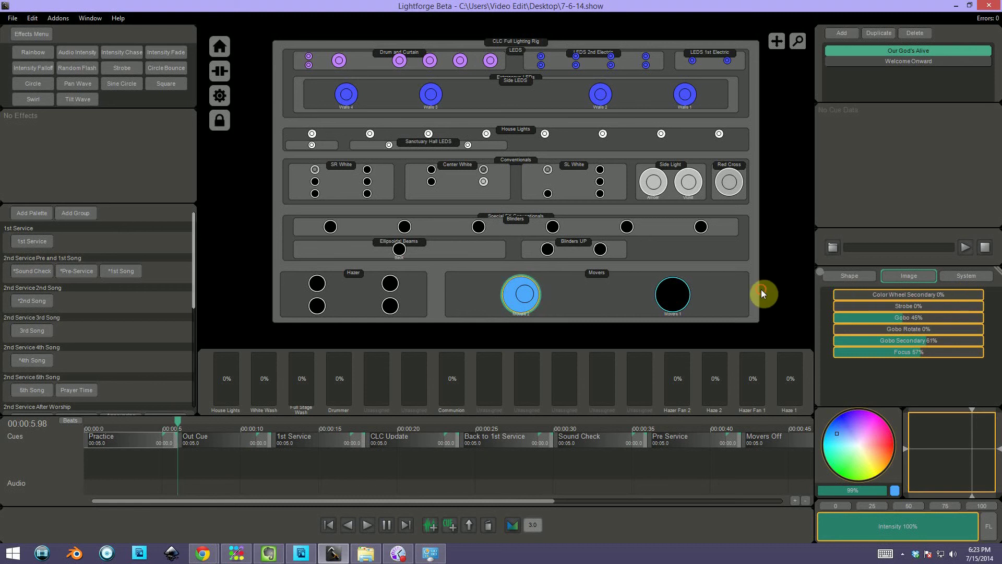
Step: Recolour Movers 2 to blue-violet and finally light pink, trying Color Wheel Secondary at 52% before resetting it to 0%
{"action": "mouse_move", "coordinate": [858, 420]}
{"action": "left_mouse_down"}
{"action": "mouse_move", "coordinate": [857, 408]}
{"action": "mouse_move", "coordinate": [845, 427]}
{"action": "left_mouse_up"}
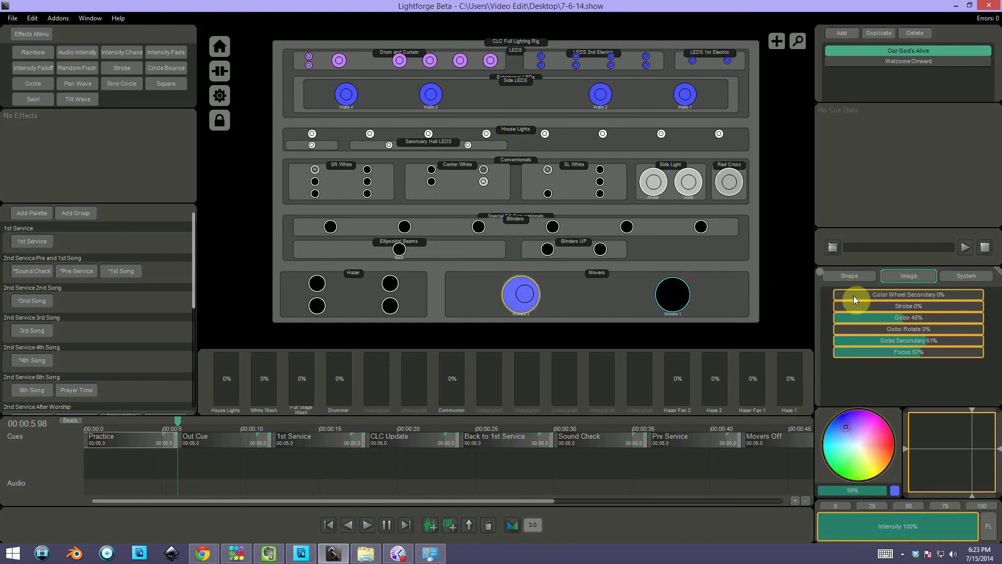
{"action": "left_click_drag", "start_coordinate": [852, 293], "coordinate": [924, 292]}
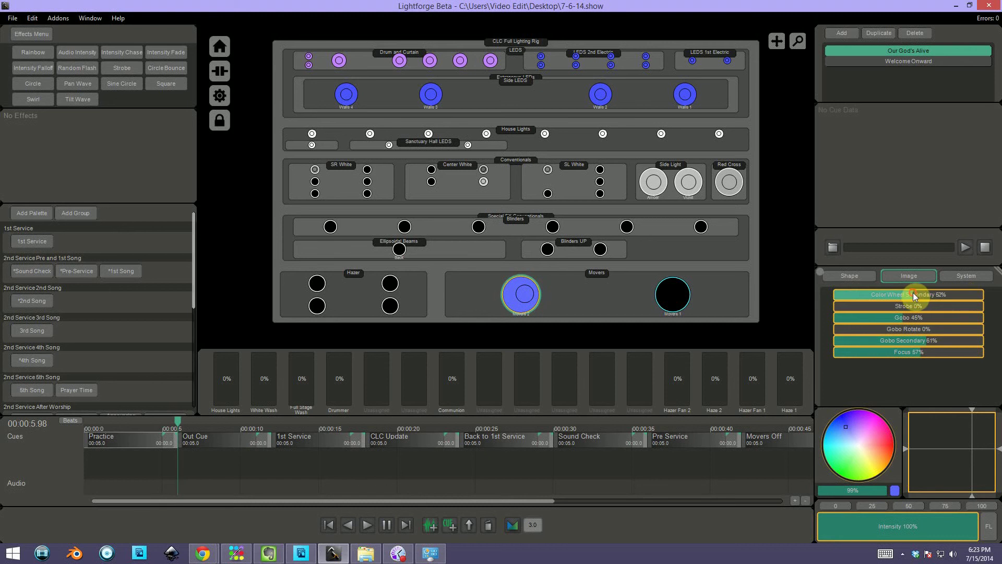
{"action": "mouse_move", "coordinate": [855, 428]}
{"action": "left_mouse_down"}
{"action": "mouse_move", "coordinate": [879, 463]}
{"action": "mouse_move", "coordinate": [869, 434]}
{"action": "mouse_move", "coordinate": [832, 455]}
{"action": "mouse_move", "coordinate": [848, 417]}
{"action": "mouse_move", "coordinate": [849, 462]}
{"action": "mouse_move", "coordinate": [844, 416]}
{"action": "mouse_move", "coordinate": [882, 425]}
{"action": "mouse_move", "coordinate": [835, 439]}
{"action": "mouse_move", "coordinate": [844, 452]}
{"action": "mouse_move", "coordinate": [872, 457]}
{"action": "mouse_move", "coordinate": [853, 418]}
{"action": "mouse_move", "coordinate": [853, 441]}
{"action": "mouse_move", "coordinate": [868, 443]}
{"action": "left_mouse_up"}
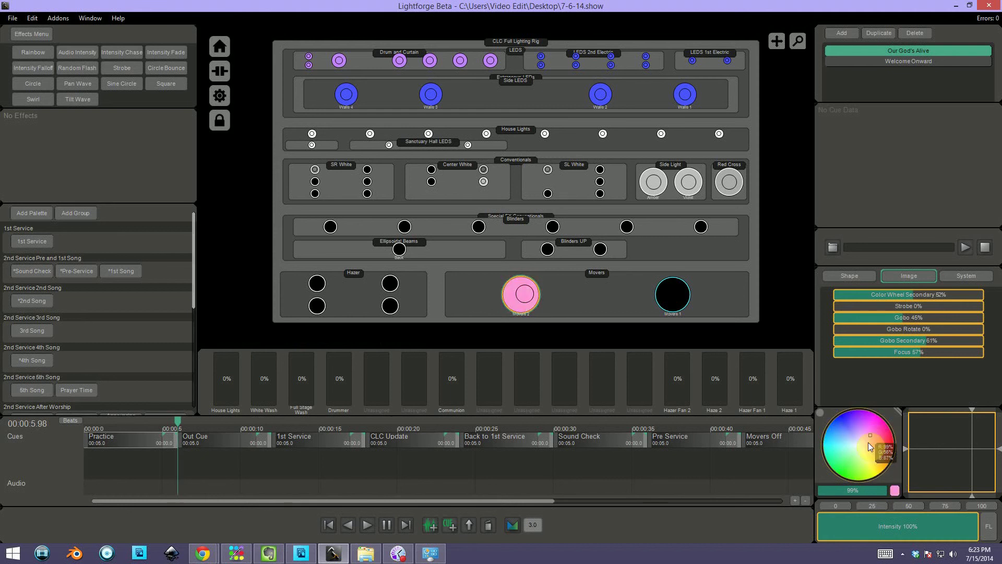
{"action": "left_click", "coordinate": [912, 295]}
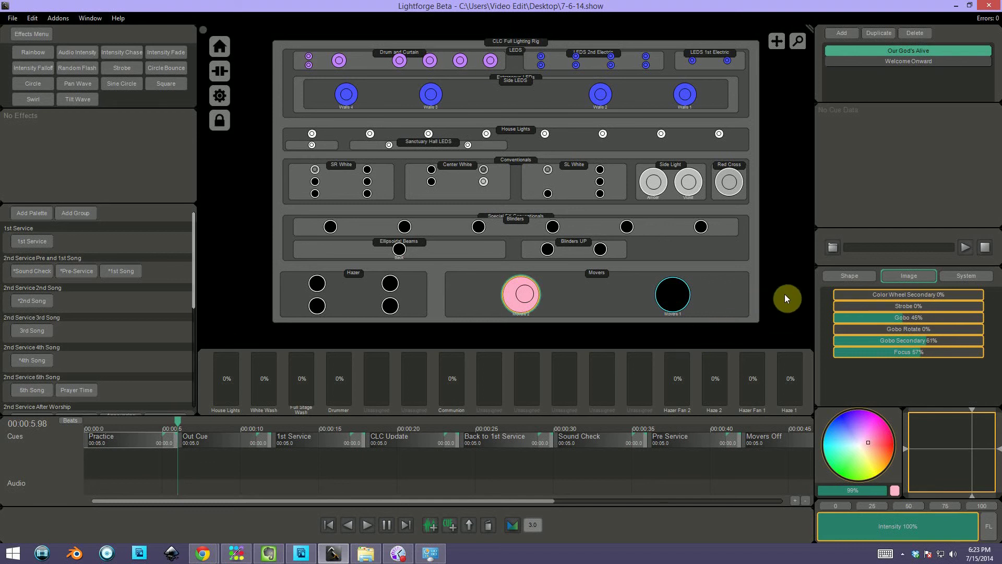
Step: Set Movers 2's Prism to 100%, try Prism Rotate at 19% before resetting it to 0%, and set Pan Tilt Speed to 0%
{"action": "left_click", "coordinate": [847, 276]}
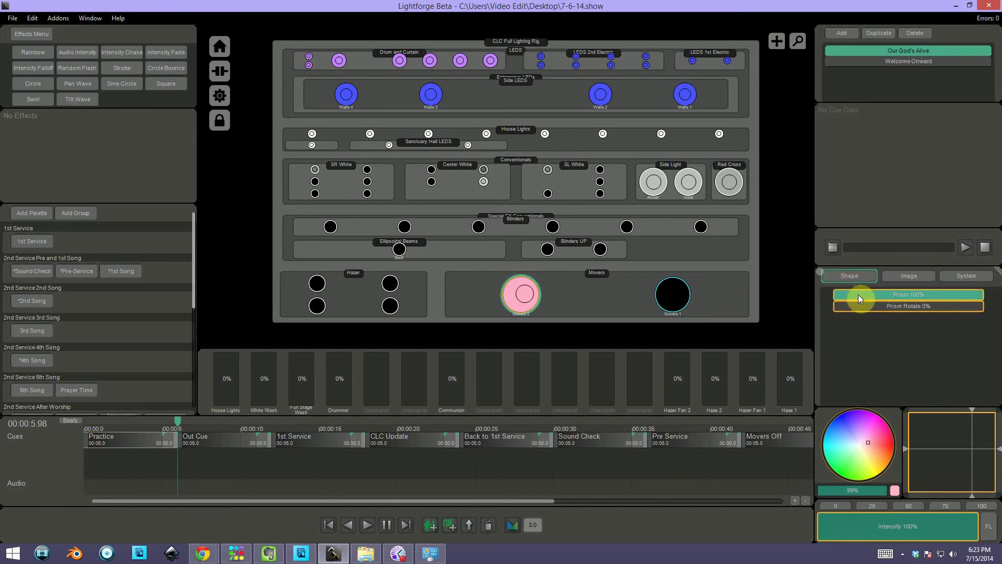
{"action": "left_click_drag", "start_coordinate": [901, 294], "coordinate": [978, 295]}
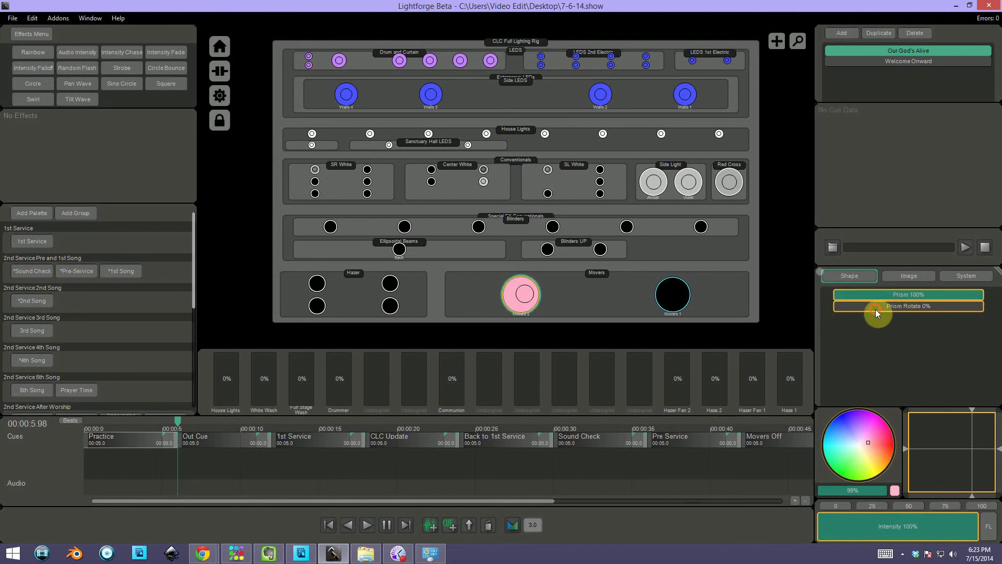
{"action": "left_click_drag", "start_coordinate": [875, 308], "coordinate": [841, 306]}
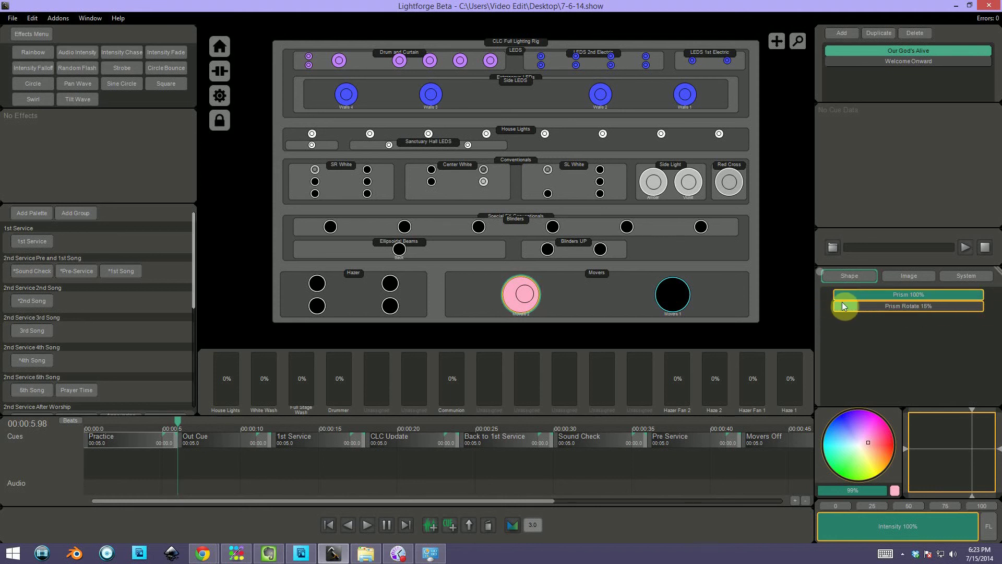
{"action": "left_click", "coordinate": [966, 275]}
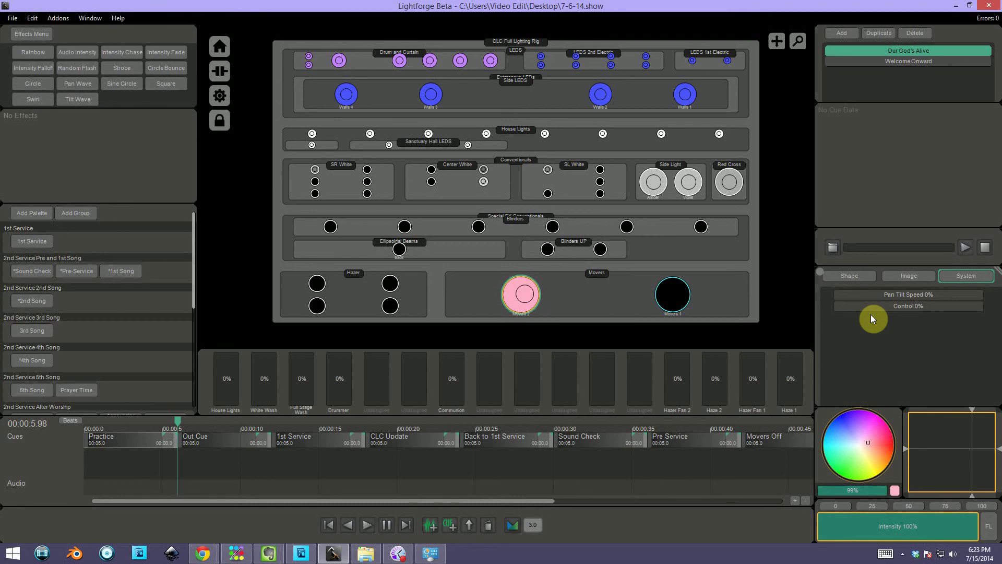
{"action": "left_click", "coordinate": [847, 296]}
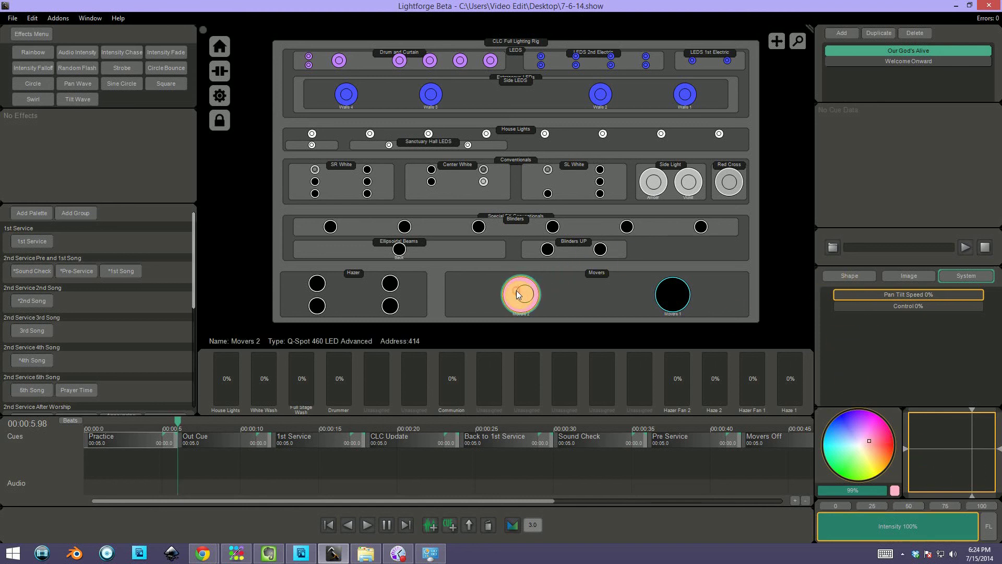
Step: Check the Image and Shape attributes of Movers 1, and compare them with the Blinders UP group's attributes
{"action": "left_click", "coordinate": [690, 298]}
{"action": "left_click", "coordinate": [680, 290]}
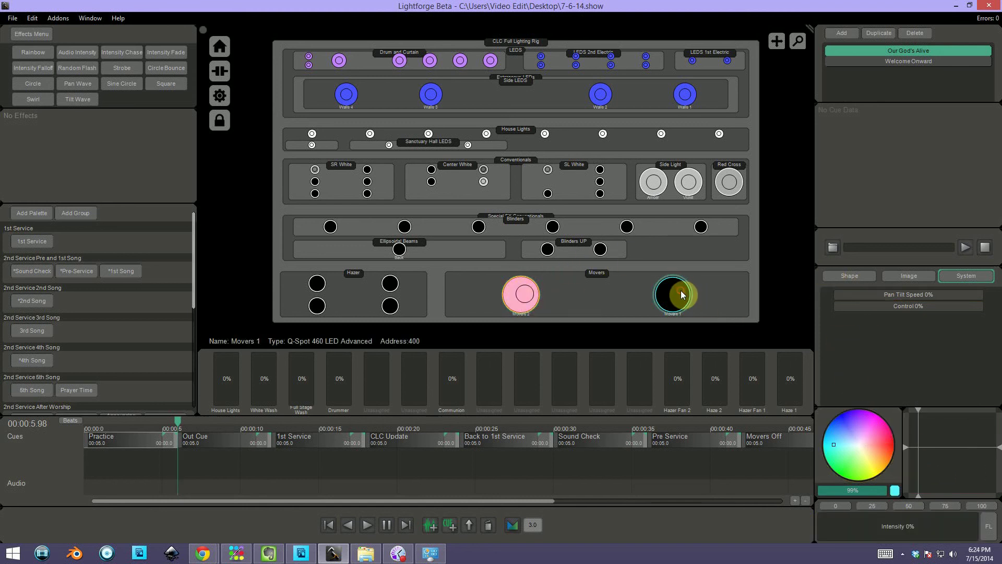
{"action": "left_click", "coordinate": [910, 275]}
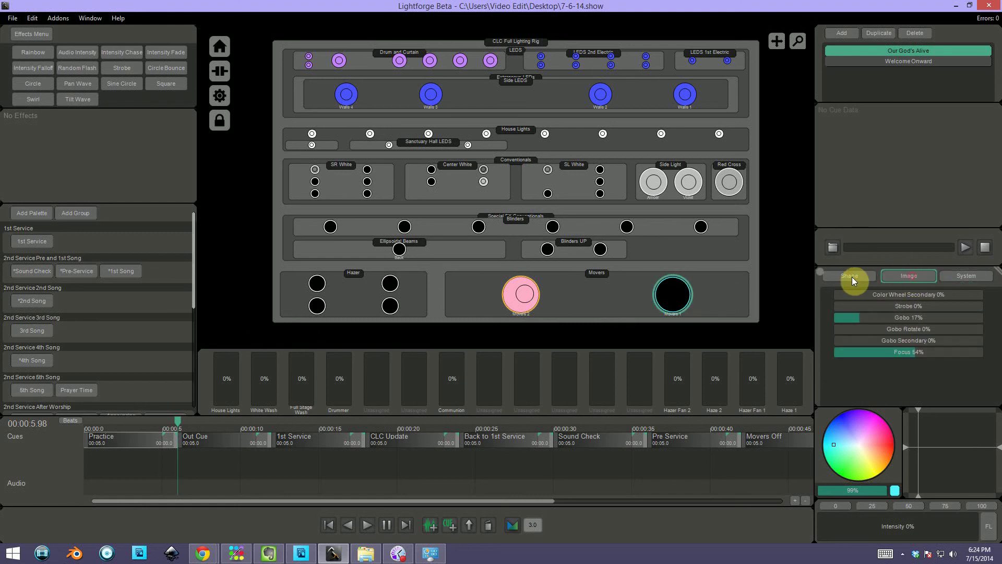
{"action": "left_click", "coordinate": [851, 276]}
{"action": "left_click", "coordinate": [565, 246]}
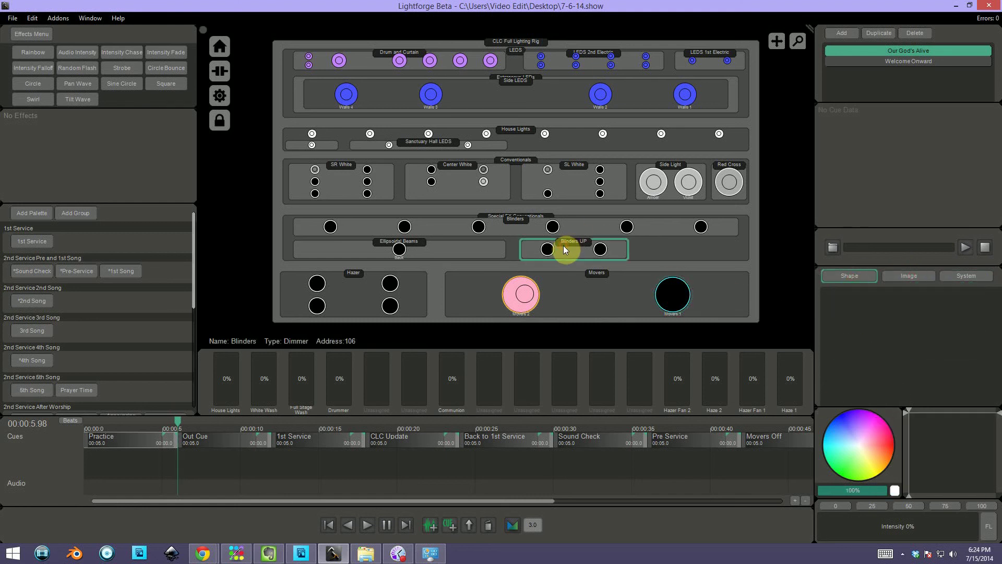
Step: Change the colour of the Movers group to magenta and that of the whole CLC Full Lighting Rig to purple
{"action": "left_click", "coordinate": [598, 290]}
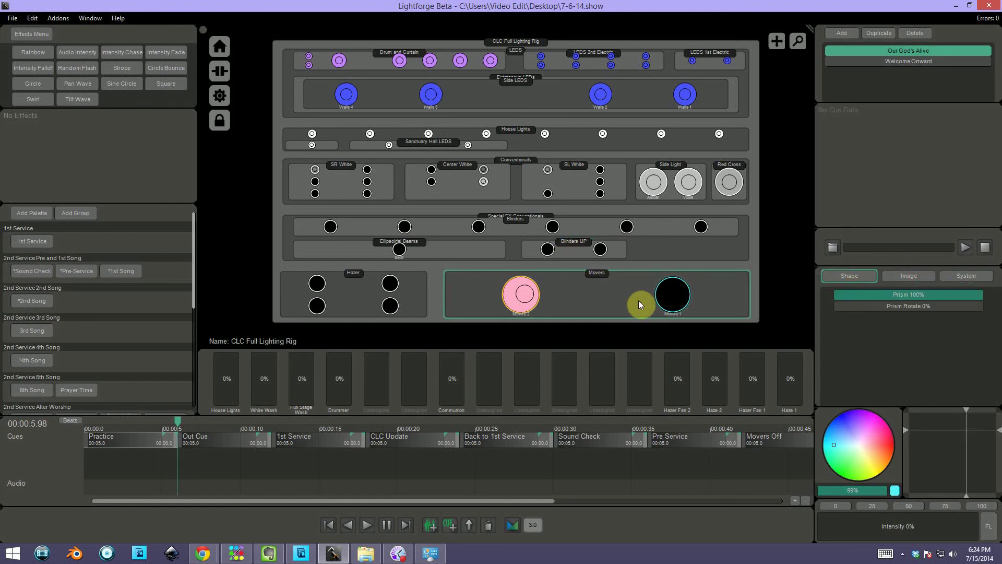
{"action": "left_click_drag", "start_coordinate": [852, 437], "coordinate": [882, 389]}
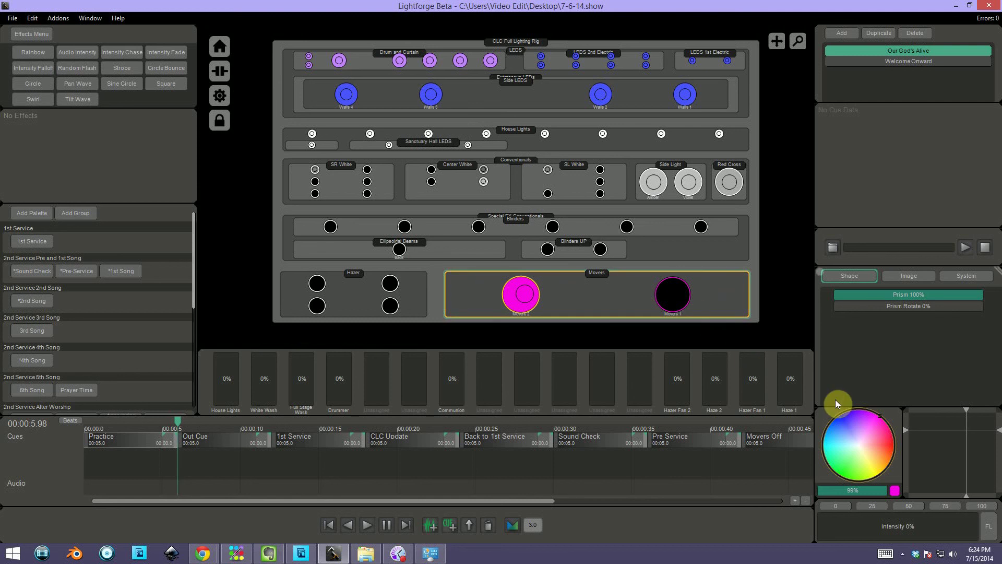
{"action": "left_click", "coordinate": [644, 265]}
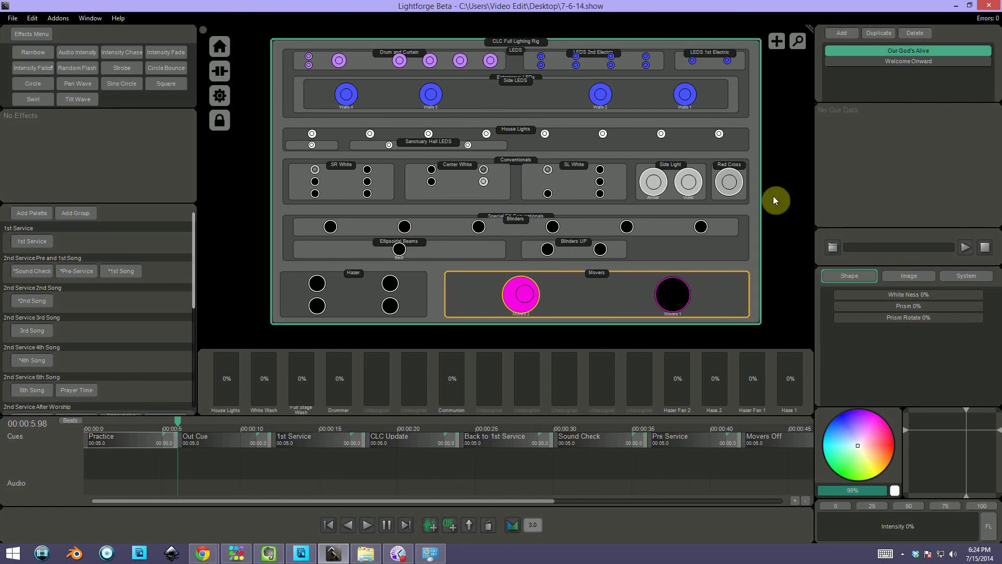
{"action": "left_click_drag", "start_coordinate": [903, 447], "coordinate": [866, 415]}
Step: Change the colour of Movers 2 alone to pinkish magenta and reselect the whole CLC Full Lighting Rig group
{"action": "left_click", "coordinate": [521, 296]}
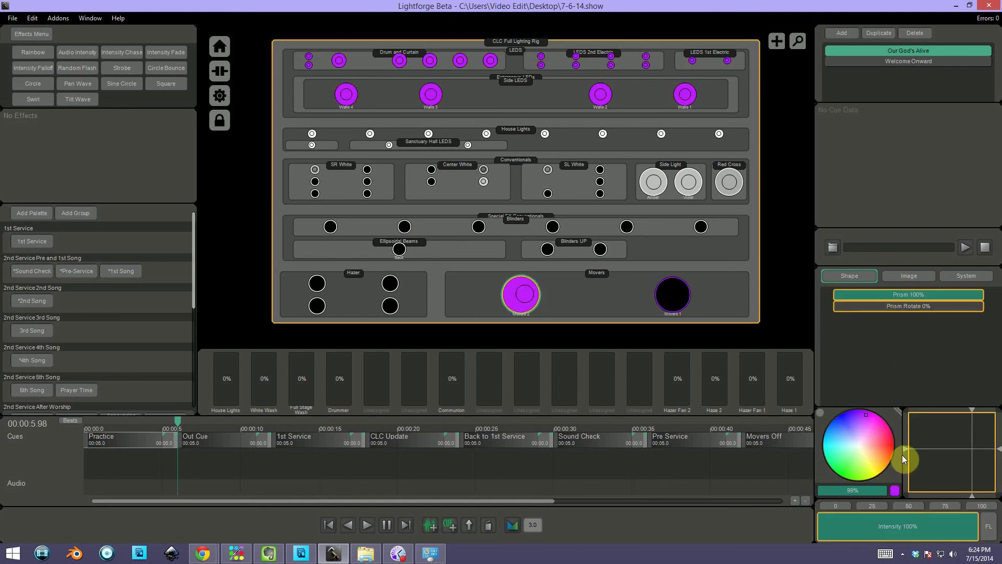
{"action": "left_click", "coordinate": [646, 292]}
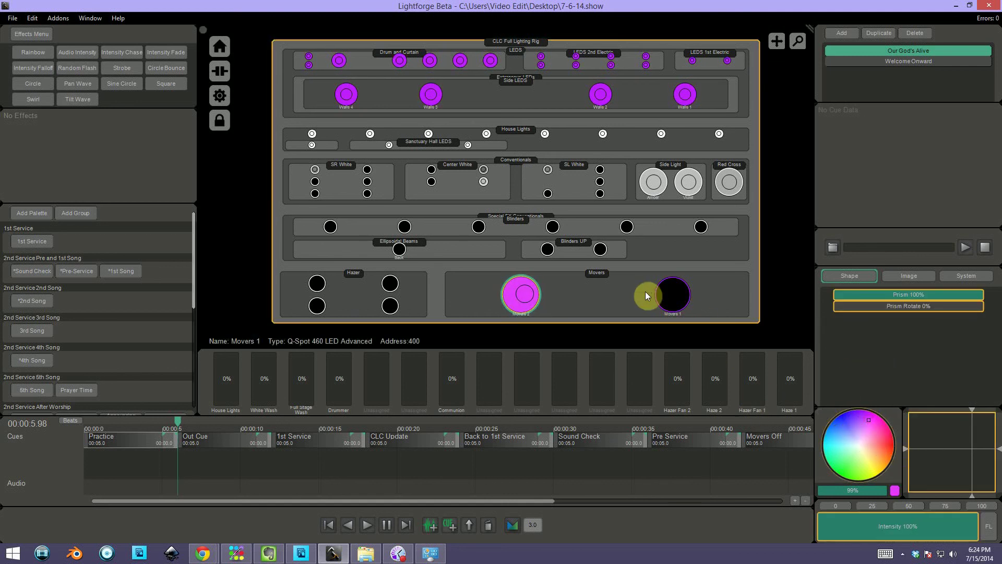
{"action": "left_click", "coordinate": [647, 246]}
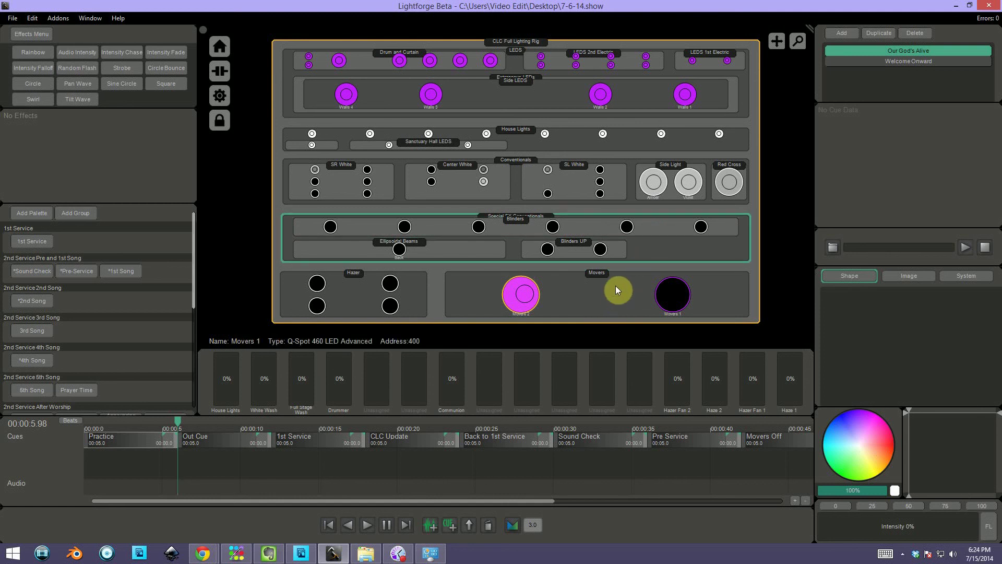
{"action": "left_click", "coordinate": [619, 270]}
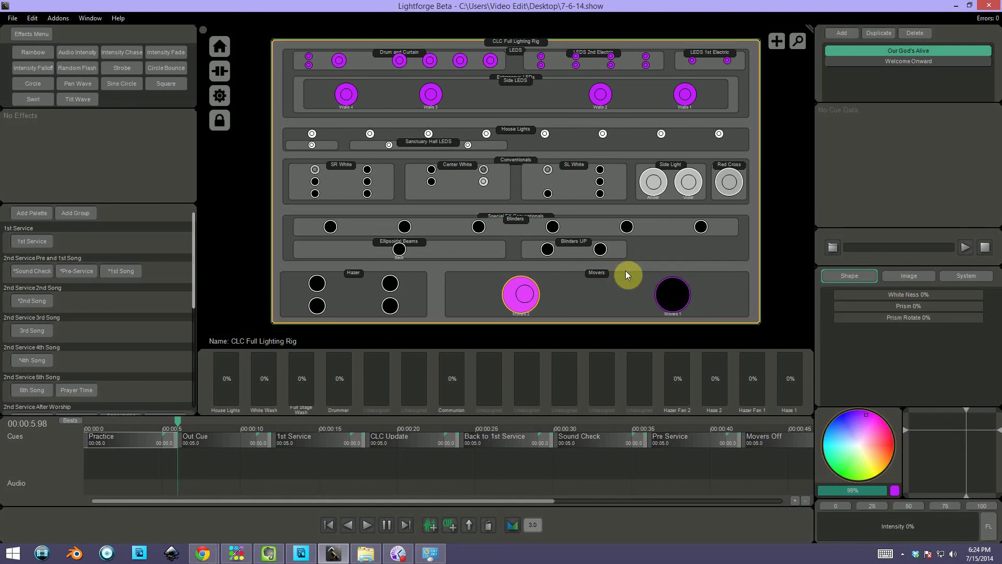